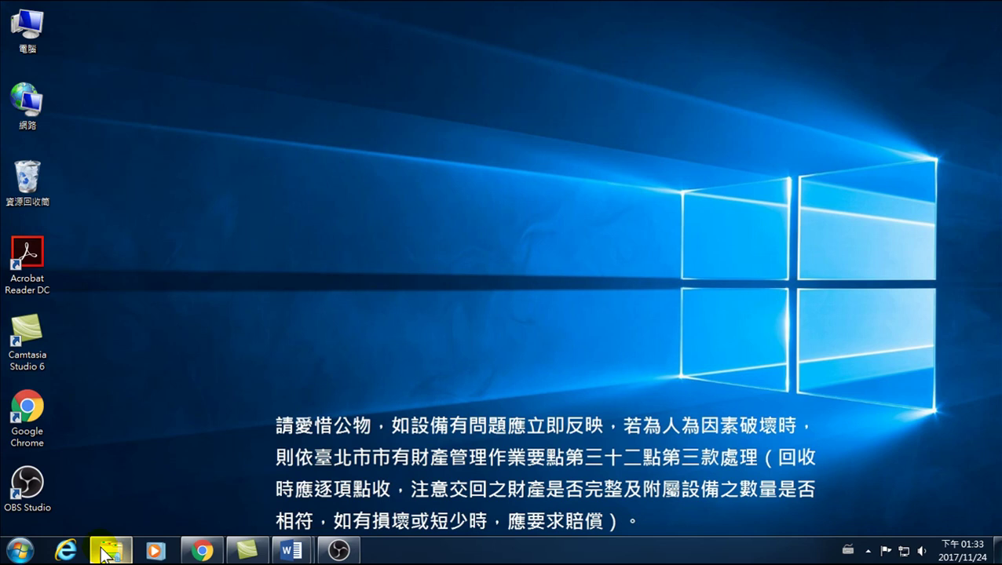
# - Let the lesson's intro title slide play until the Windows desktop appears
pyautogui.moveTo(106, 553)
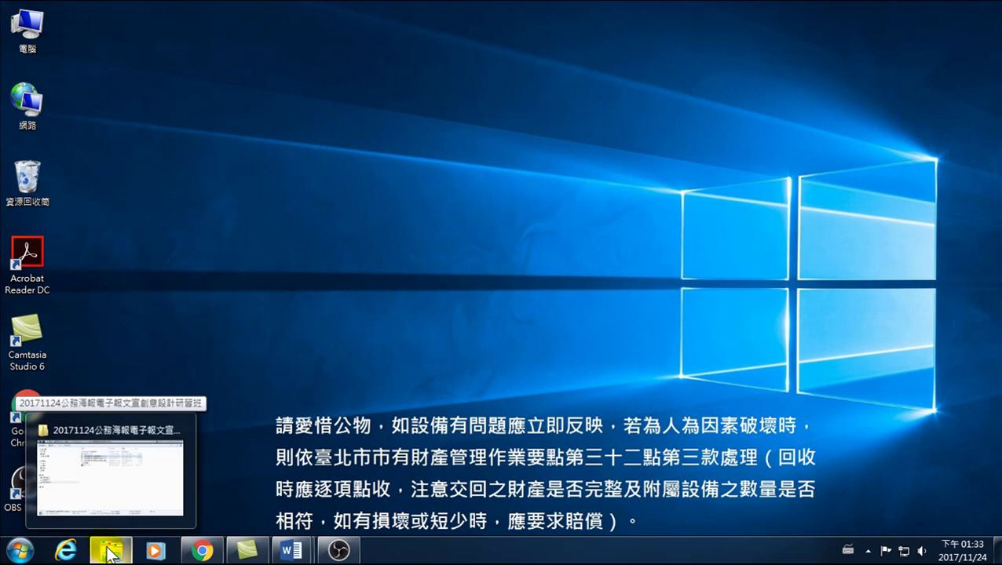
# - Launch Publisher 2016 from Start and create a blank 空白 A4 (縱向) publication
pyautogui.click(21, 552)
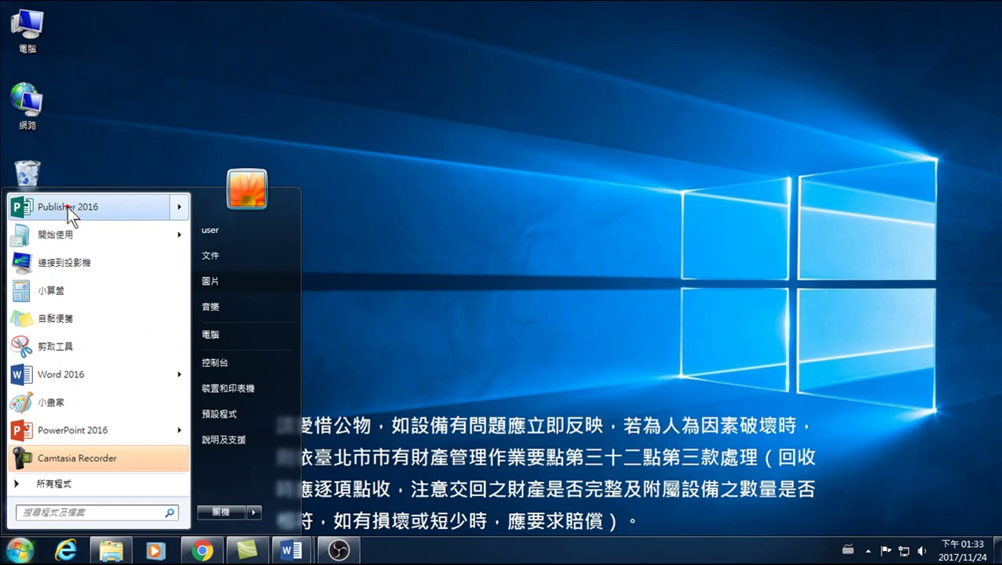
pyautogui.click(67, 207)
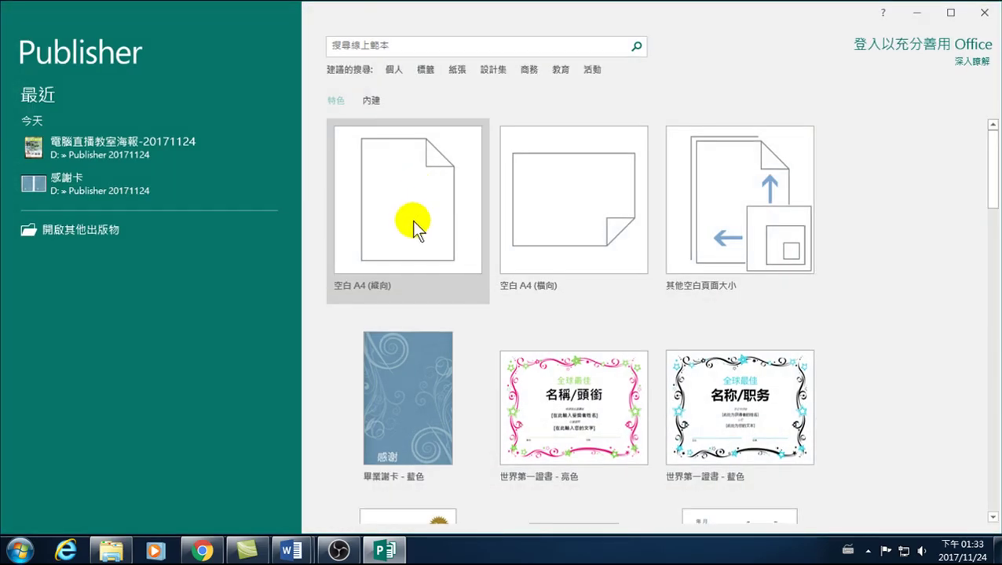
pyautogui.click(414, 203)
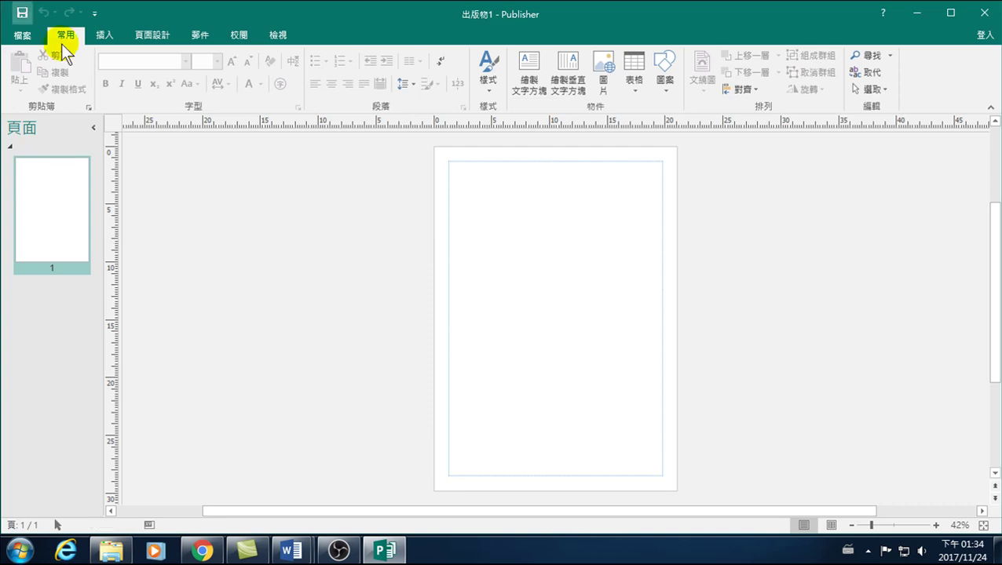
# - Insert the 菊花 sample photo from 範例圖片 and drag it off the page to the left
pyautogui.click(110, 37)
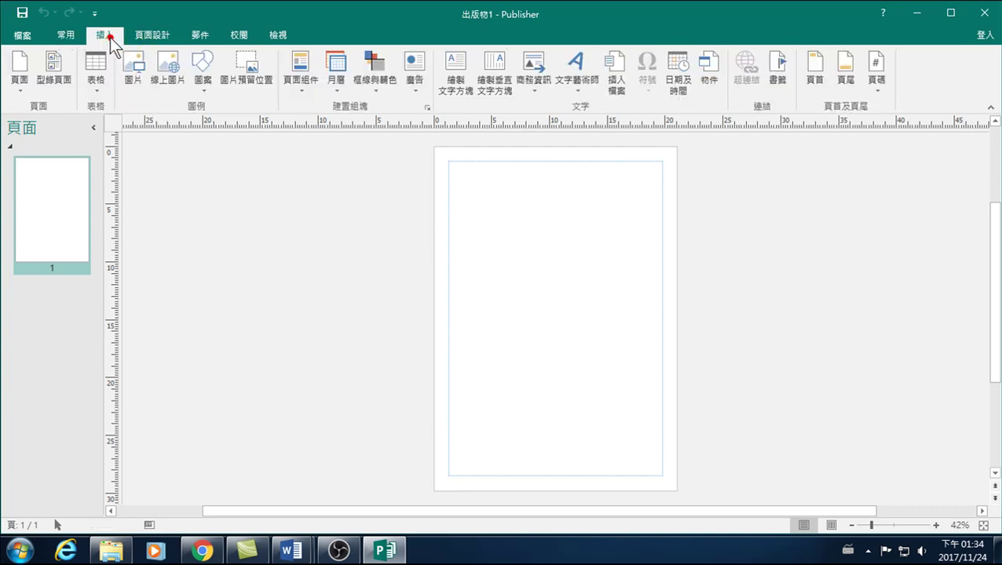
pyautogui.click(133, 69)
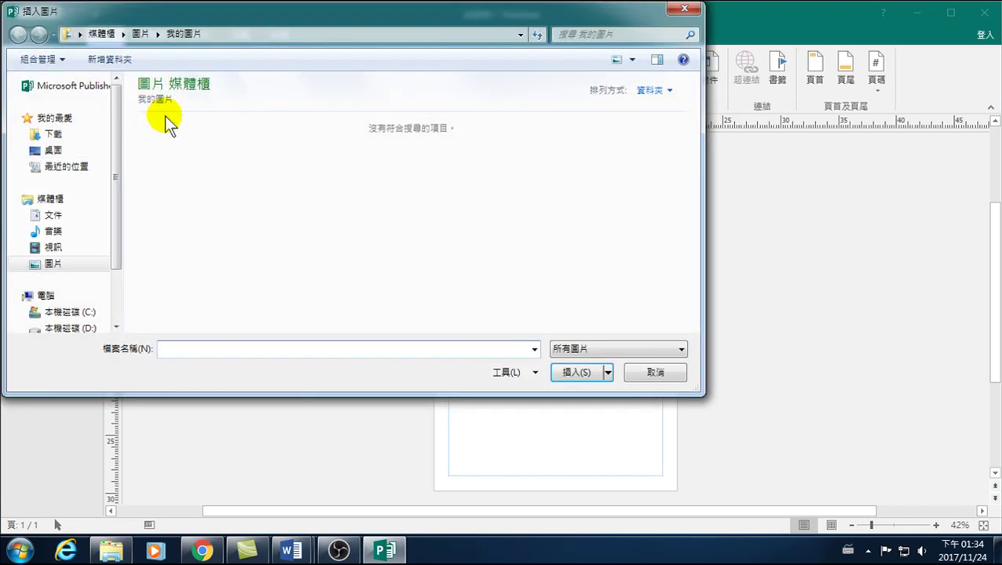
pyautogui.moveTo(116, 238); pyautogui.dragTo(115, 289)
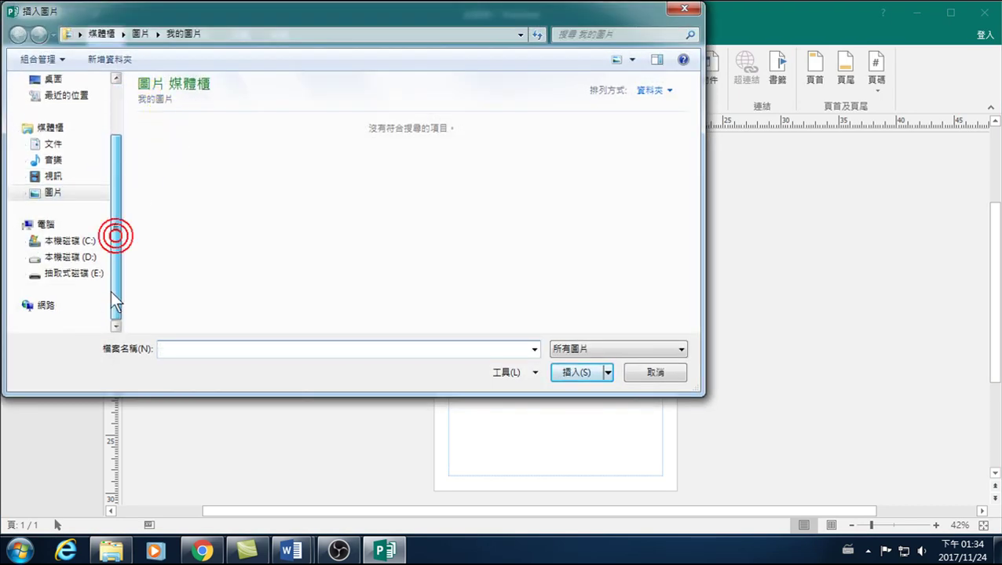
pyautogui.click(53, 193)
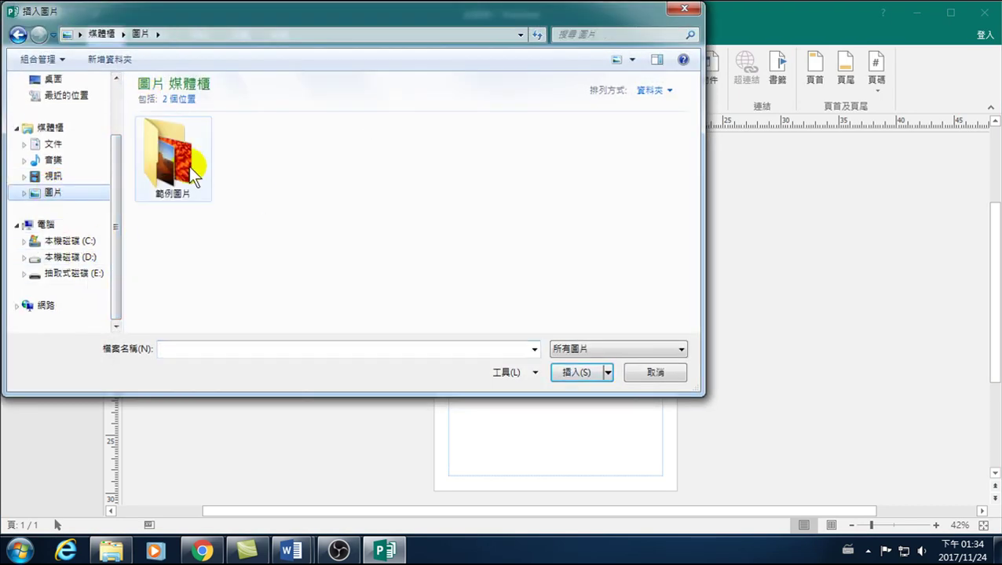
pyautogui.doubleClick(166, 169)
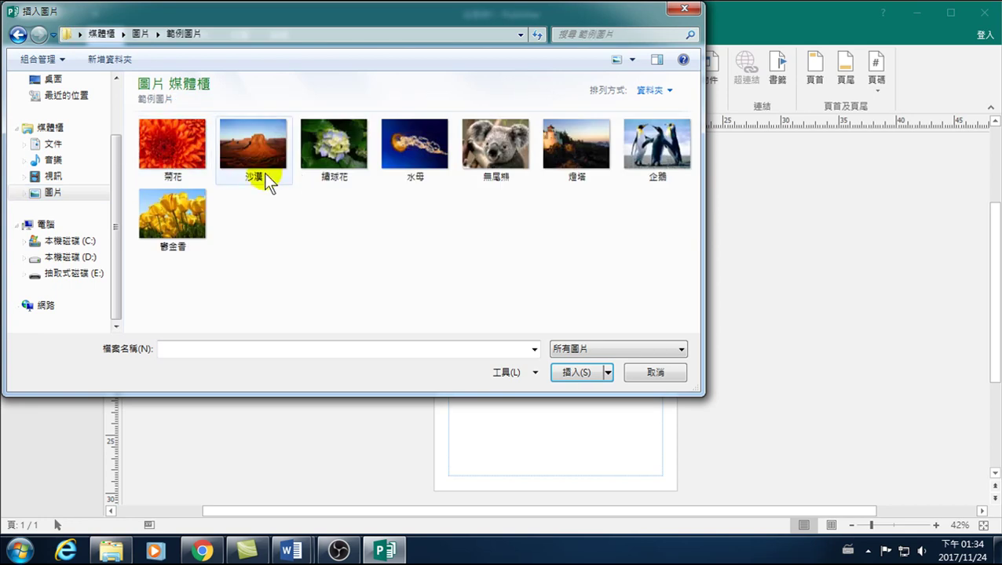
pyautogui.click(166, 145)
pyautogui.click(573, 374)
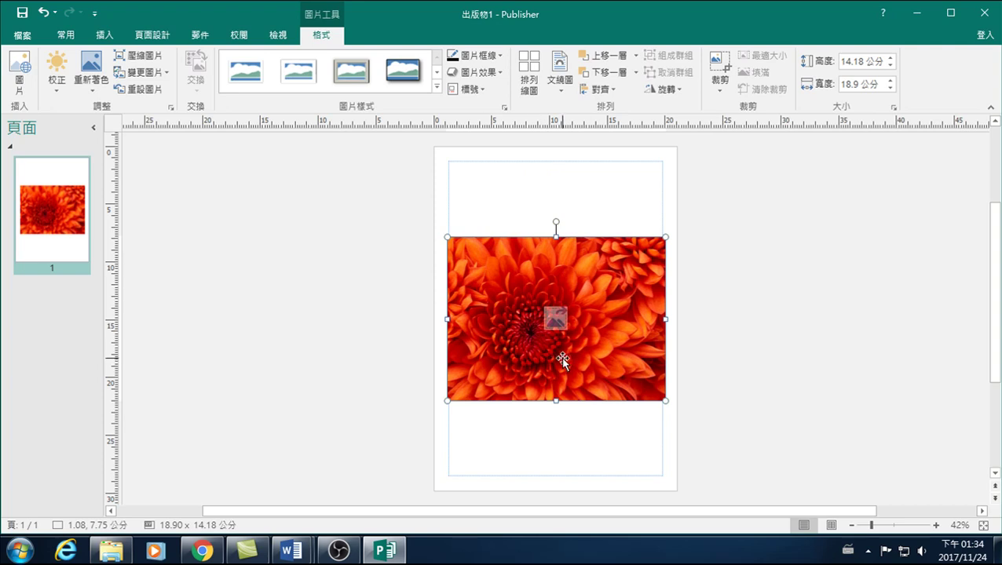
pyautogui.moveTo(609, 278)
pyautogui.mouseDown()
pyautogui.moveTo(331, 201)
pyautogui.moveTo(351, 186)
pyautogui.mouseUp()
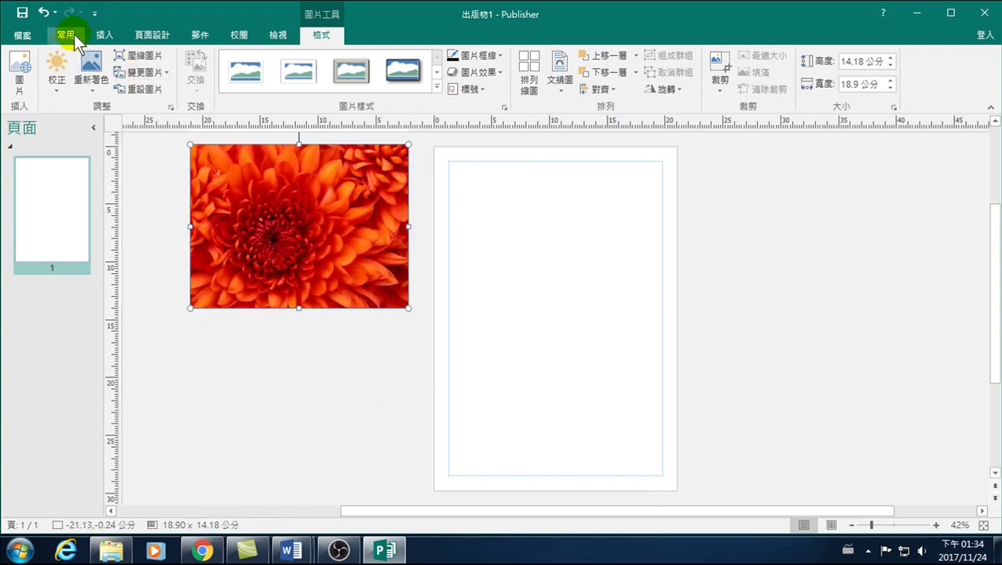
# - Insert the 沙漠, 繡球花, 水母 and 無尾熊 sample photos together, then reselect the chrysanthemum
pyautogui.click(105, 34)
pyautogui.click(138, 67)
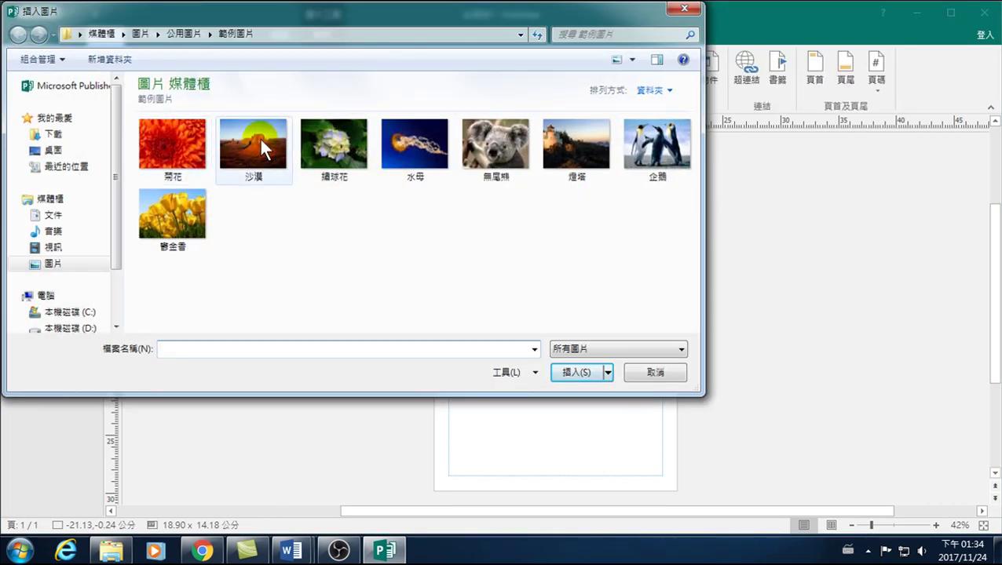
pyautogui.click(259, 140)
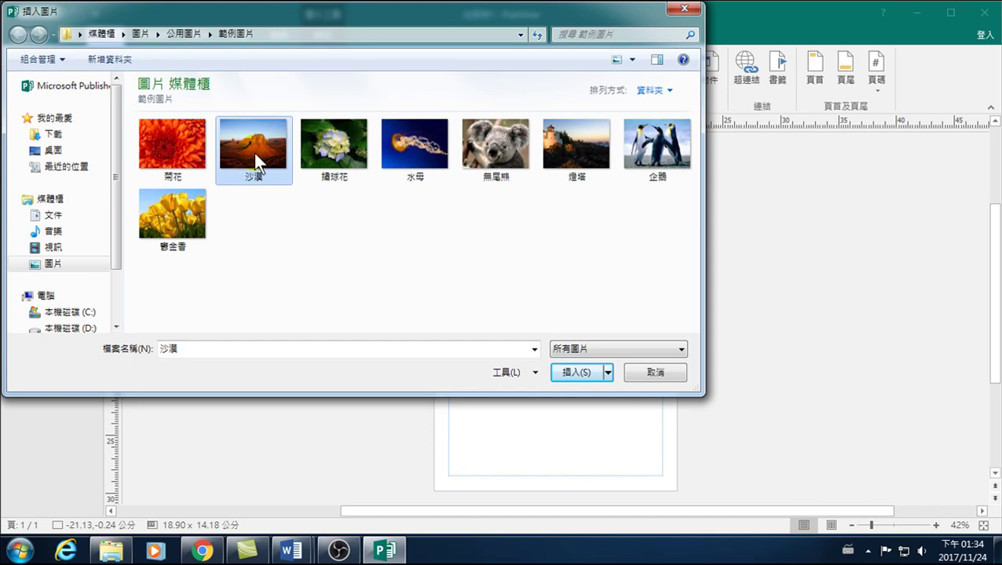
pyautogui.keyDown('shift'); pyautogui.click(496, 153); pyautogui.keyUp('shift')
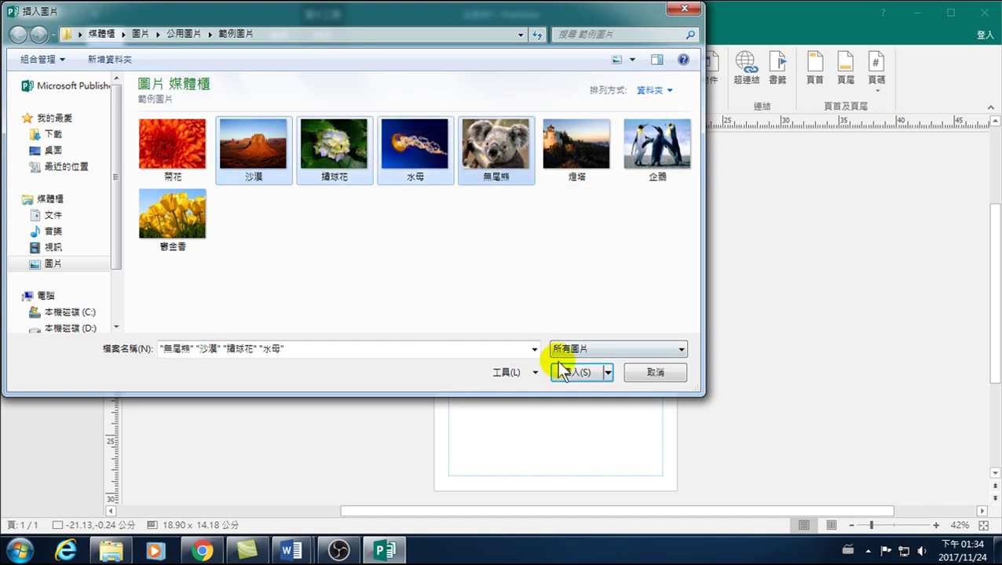
pyautogui.click(562, 371)
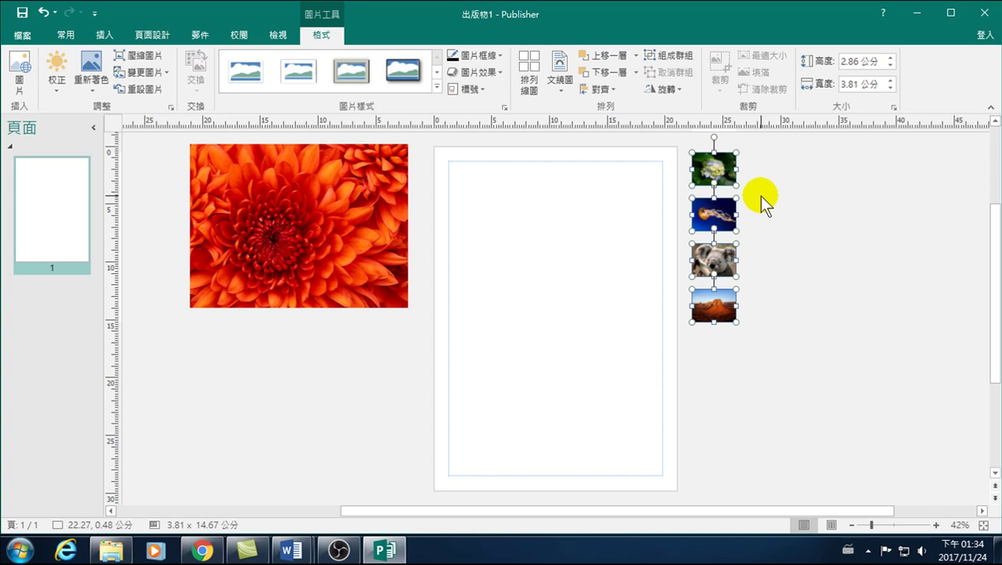
pyautogui.click(796, 193)
pyautogui.click(369, 204)
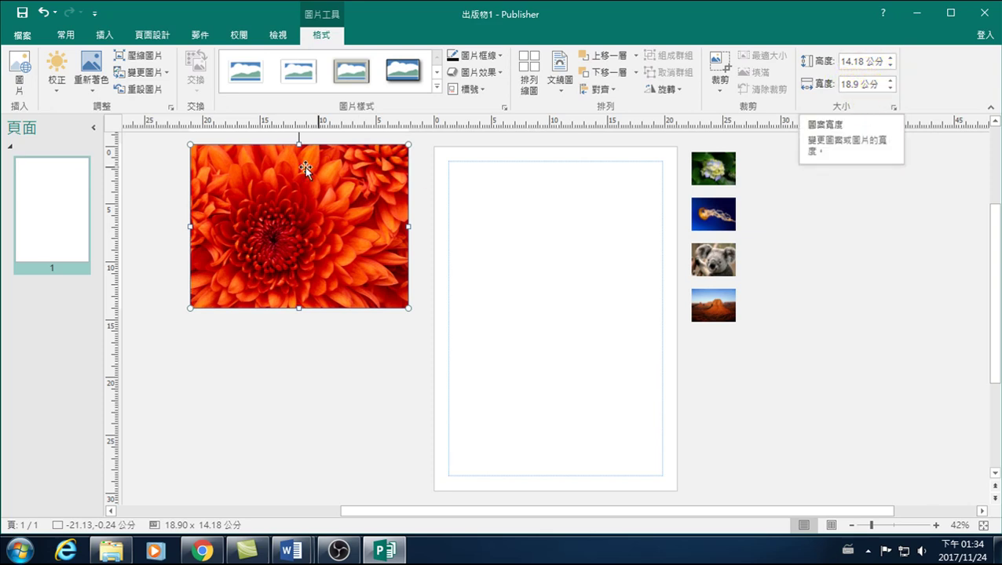
pyautogui.click(709, 166)
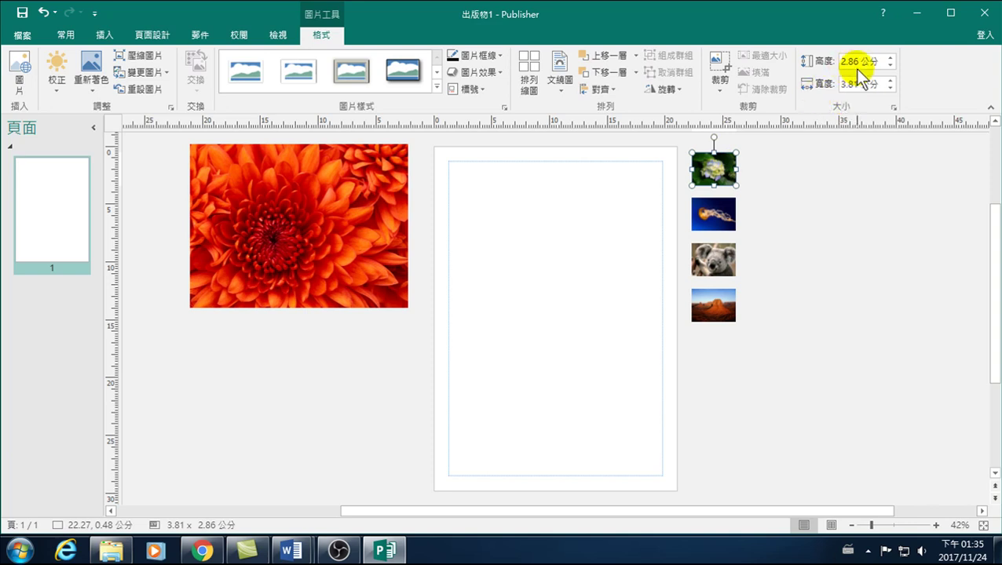
pyautogui.click(856, 84)
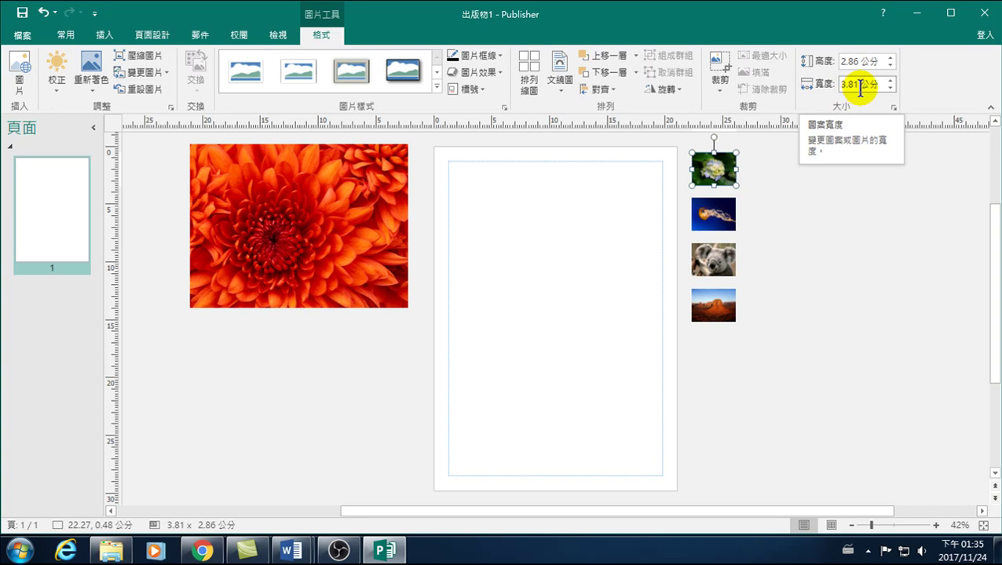
pyautogui.click(715, 163)
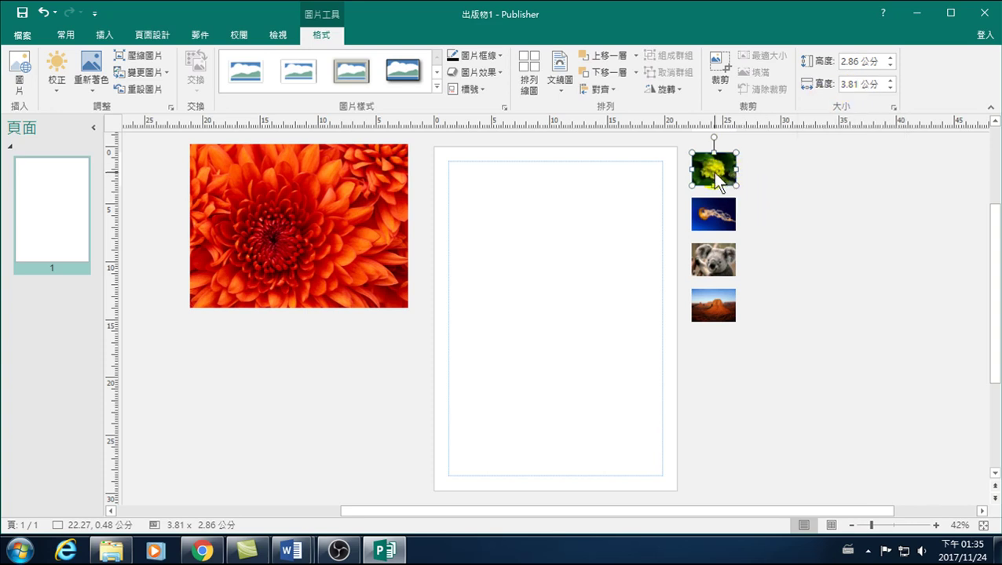
# - In File Explorer, open Pictures > 範例圖片 and view the 菊花, 沙漠 and 繡球花 details
pyautogui.click(114, 548)
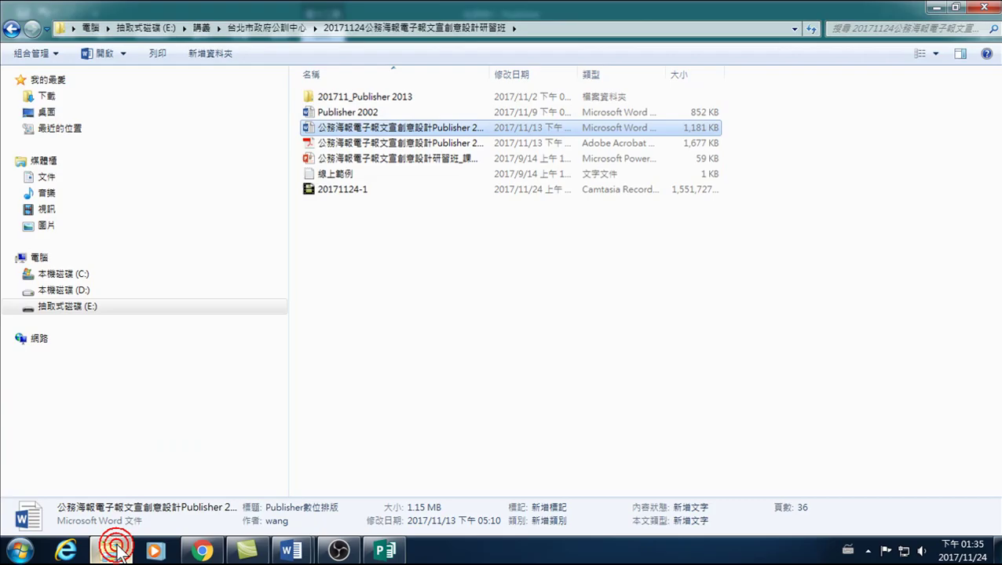
pyautogui.click(23, 227)
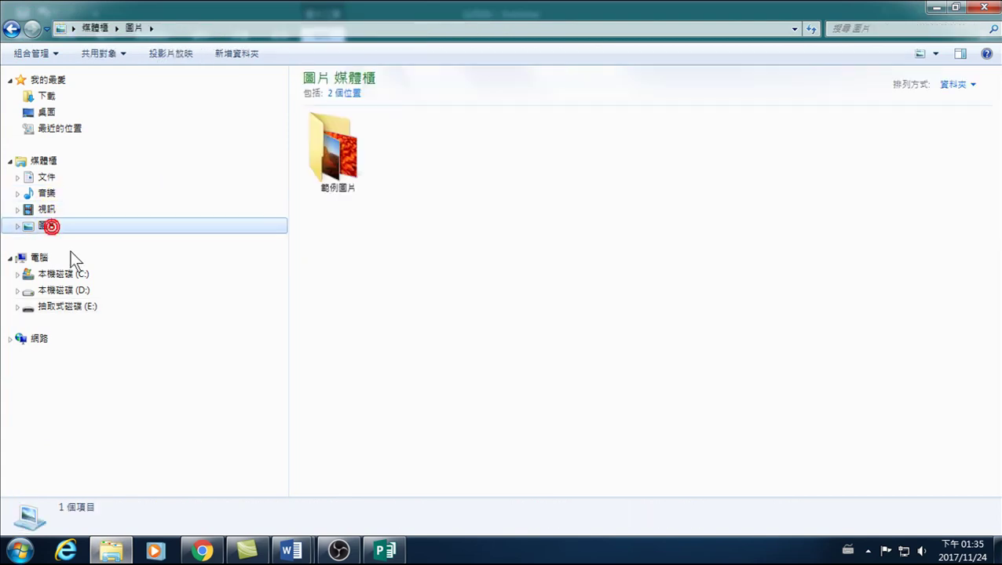
pyautogui.doubleClick(343, 190)
pyautogui.click(337, 139)
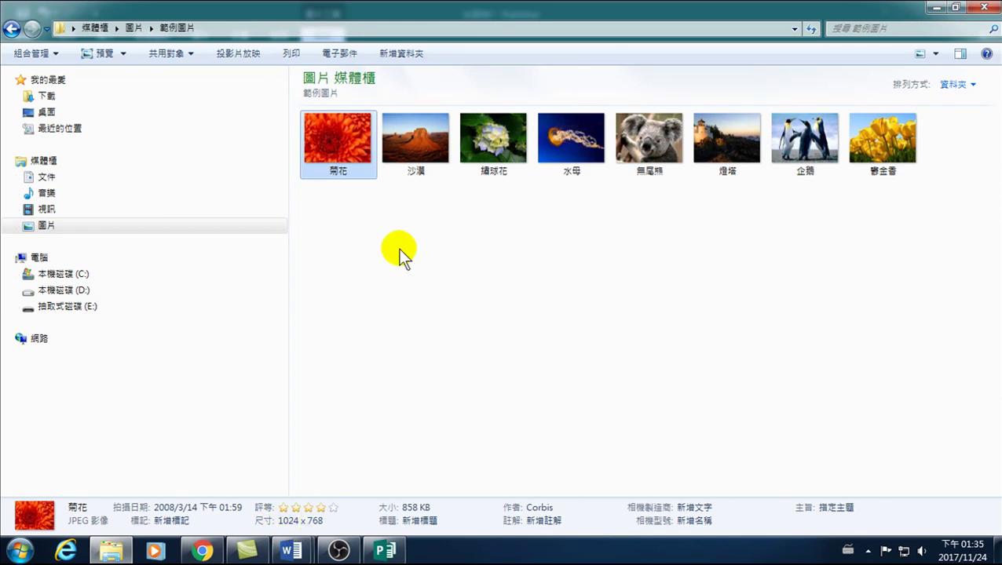
pyautogui.click(424, 150)
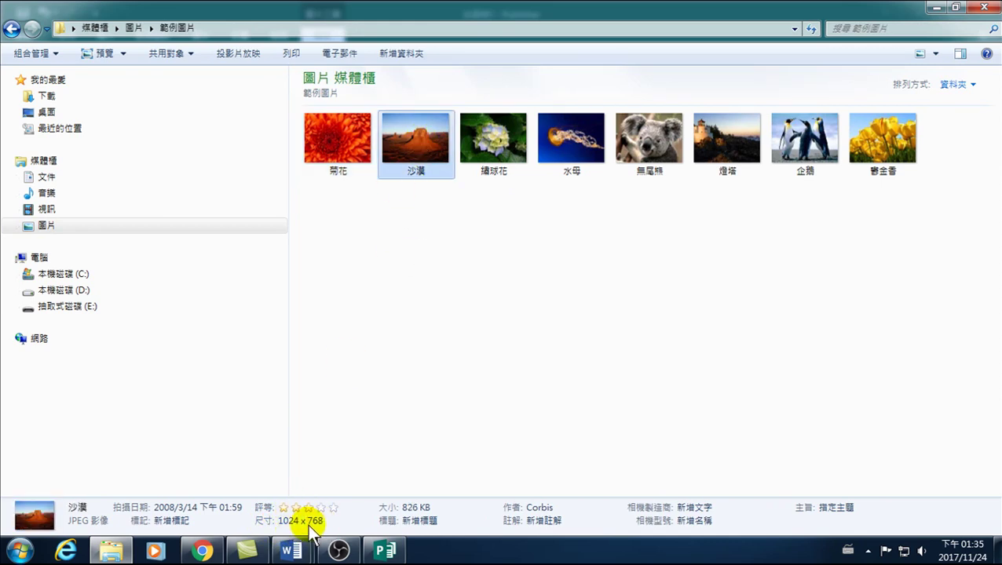
pyautogui.click(495, 146)
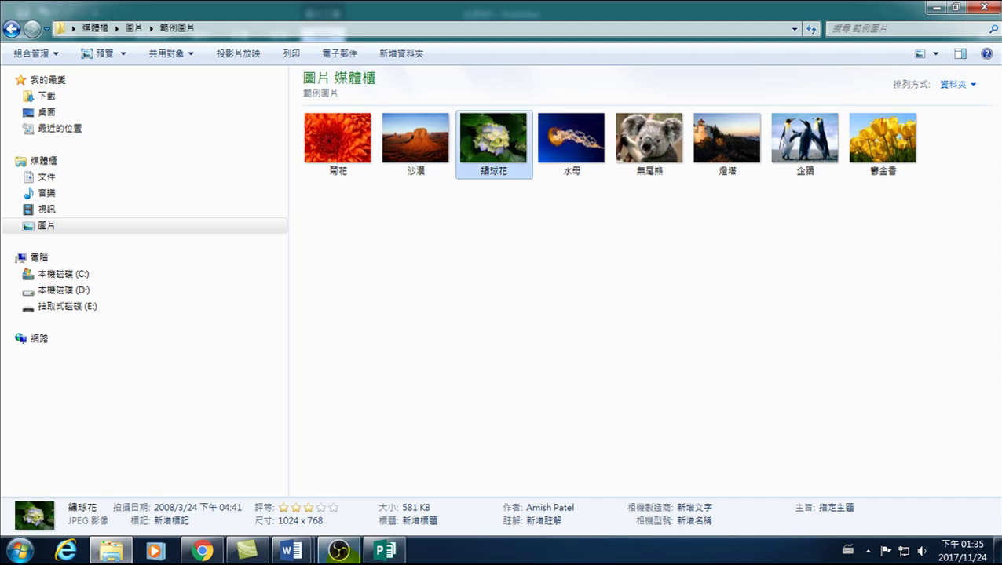
pyautogui.click(385, 551)
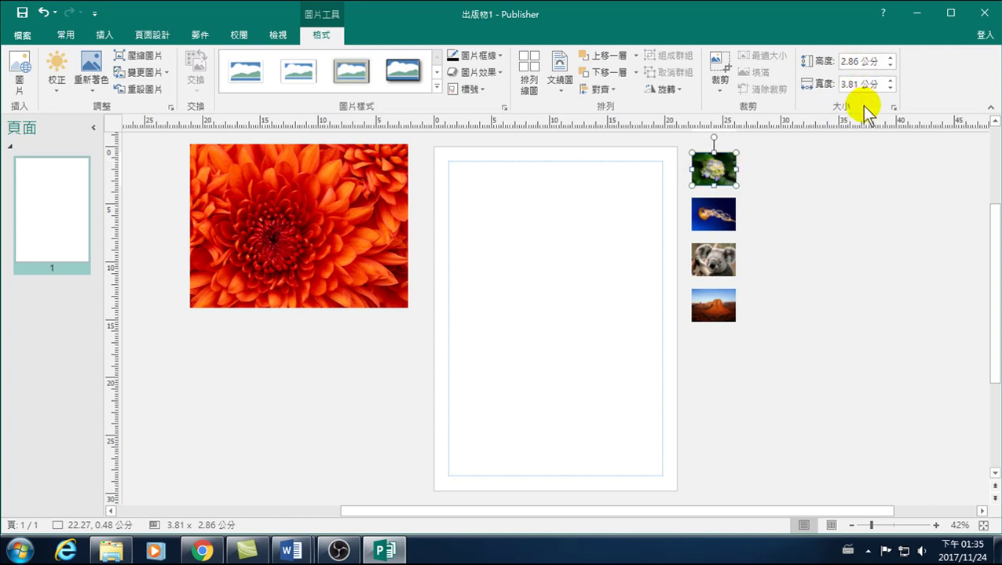
# - Nudge the 18.90 × 14.18 cm chrysanthemum photo a little to the right
pyautogui.press('Return')
pyautogui.moveTo(394, 220); pyautogui.dragTo(414, 220)
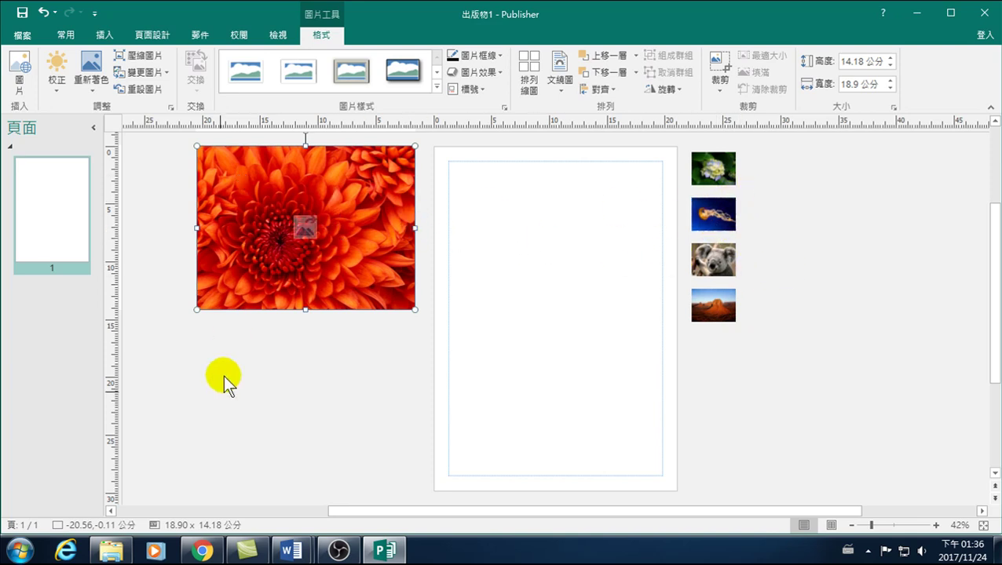
# - Open D:\Publisher 20171124 and launch the Word file Word文書處理-提升工作效率
pyautogui.click(112, 552)
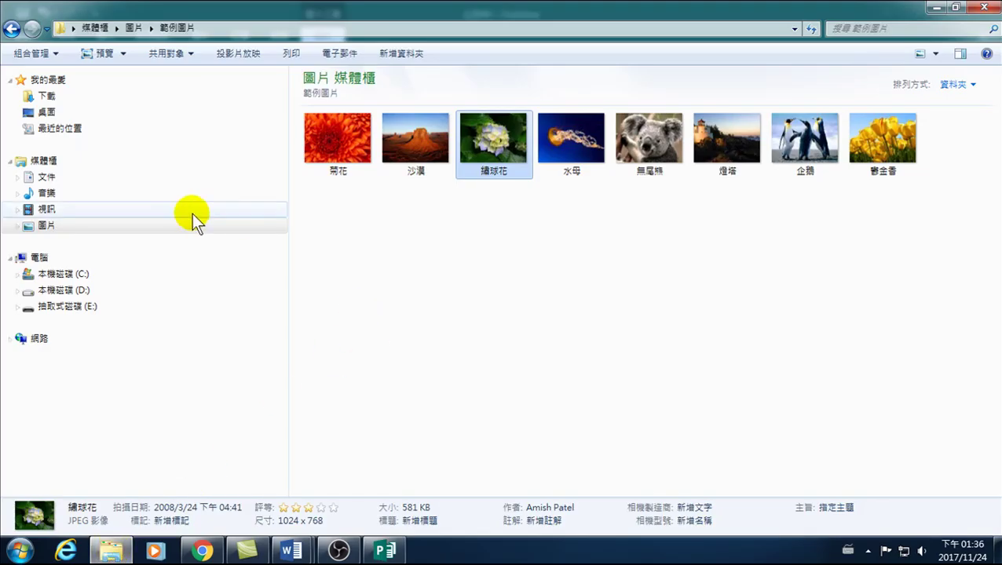
pyautogui.click(63, 290)
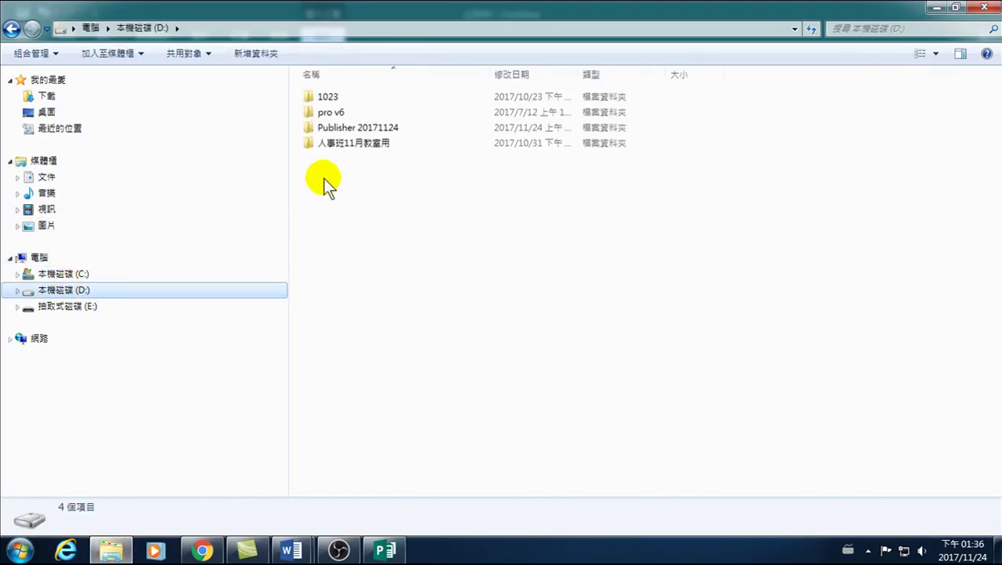
pyautogui.doubleClick(341, 127)
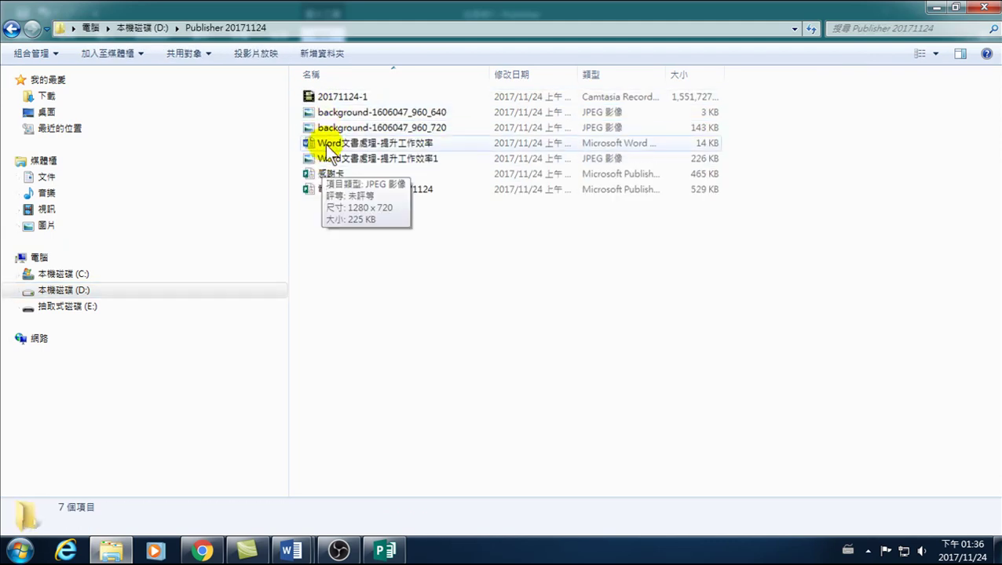
pyautogui.doubleClick(328, 146)
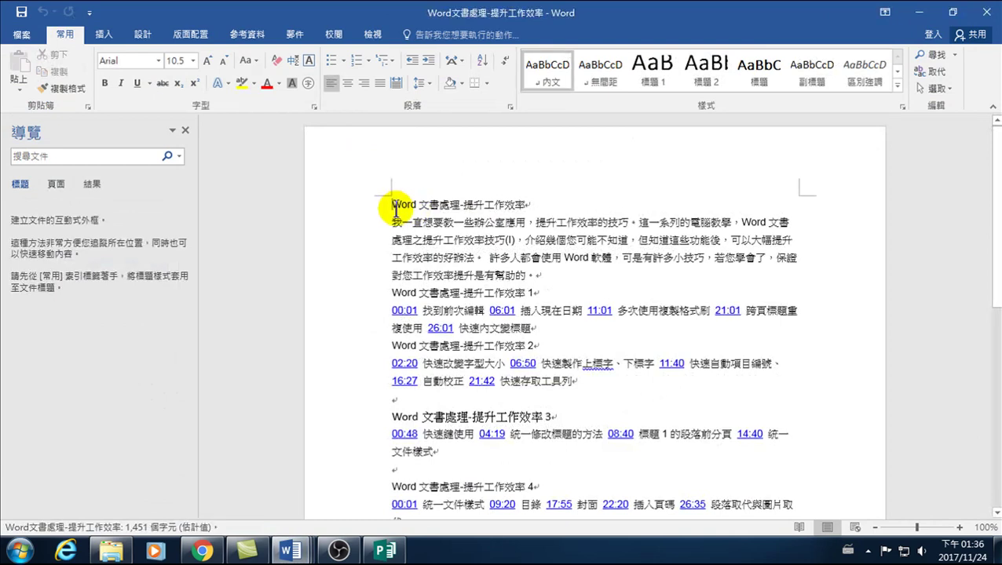
# - Select and copy the Word document's outline text, then return to Publisher
pyautogui.moveTo(395, 206)
pyautogui.mouseDown()
pyautogui.moveTo(589, 534)
pyautogui.moveTo(447, 349)
pyautogui.mouseUp()
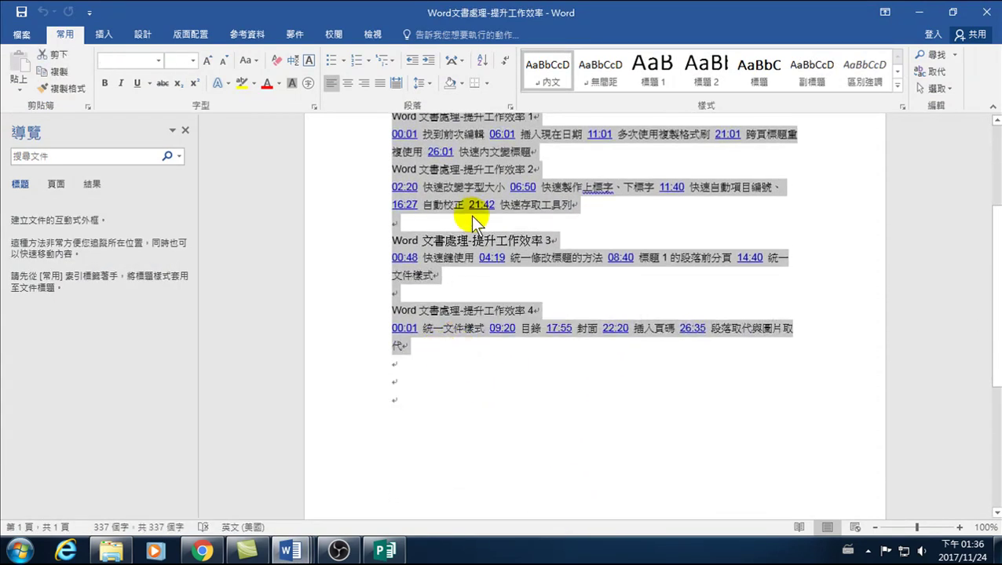
pyautogui.hotkey('ctrl', 'c')
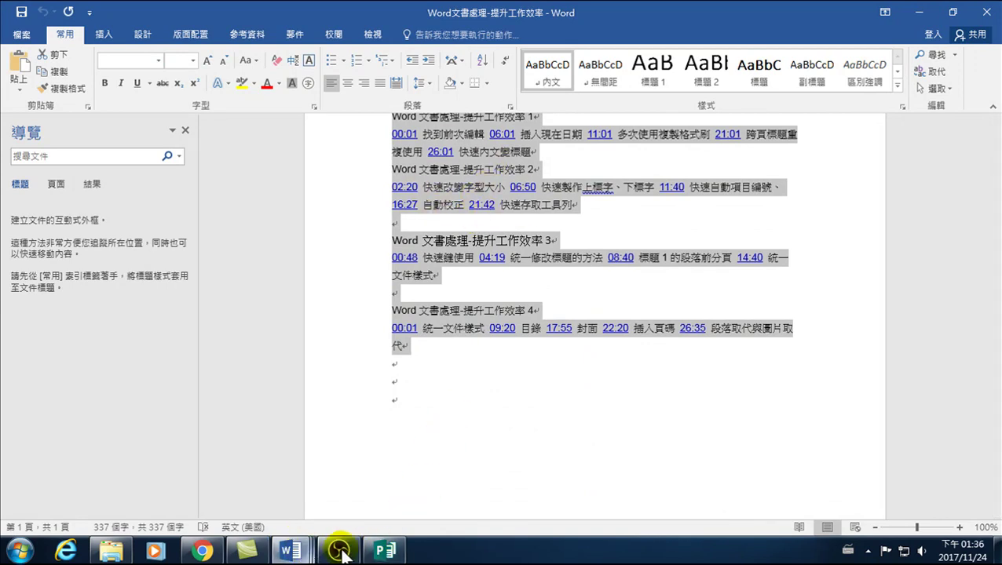
pyautogui.click(385, 551)
# - Paste the Word outline onto the page and size its text box to the margins
pyautogui.click(453, 188)
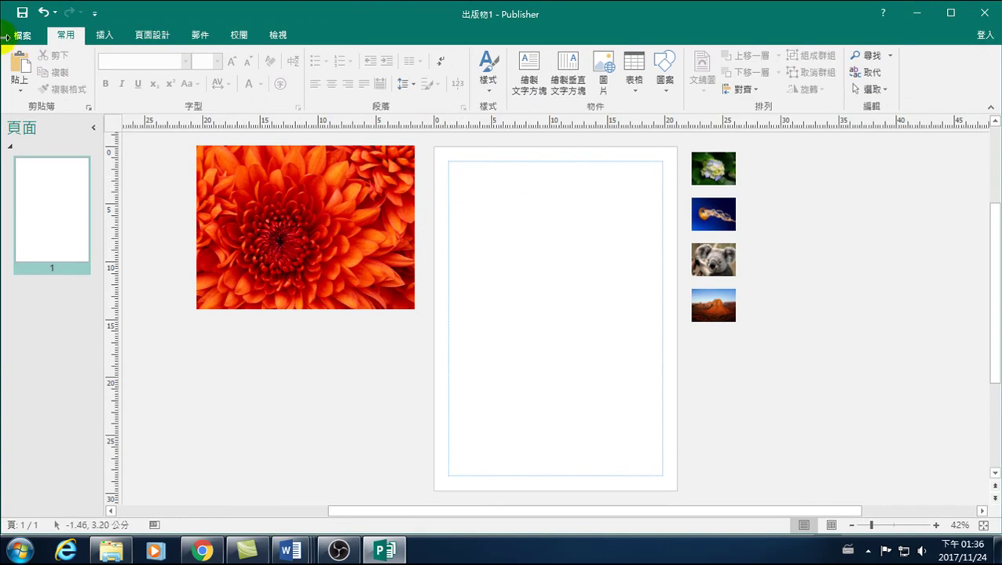
pyautogui.click(22, 62)
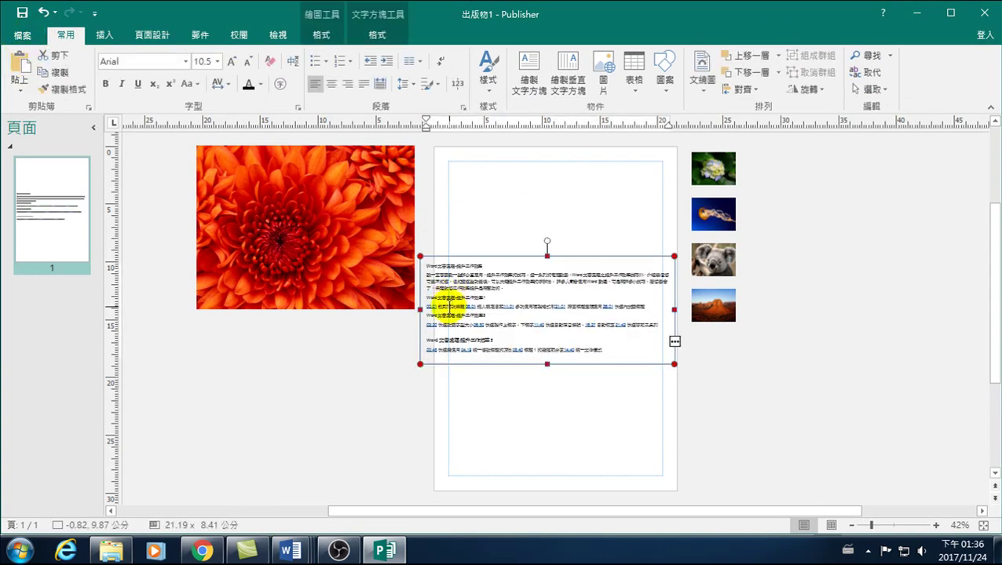
pyautogui.moveTo(498, 255); pyautogui.dragTo(520, 157)
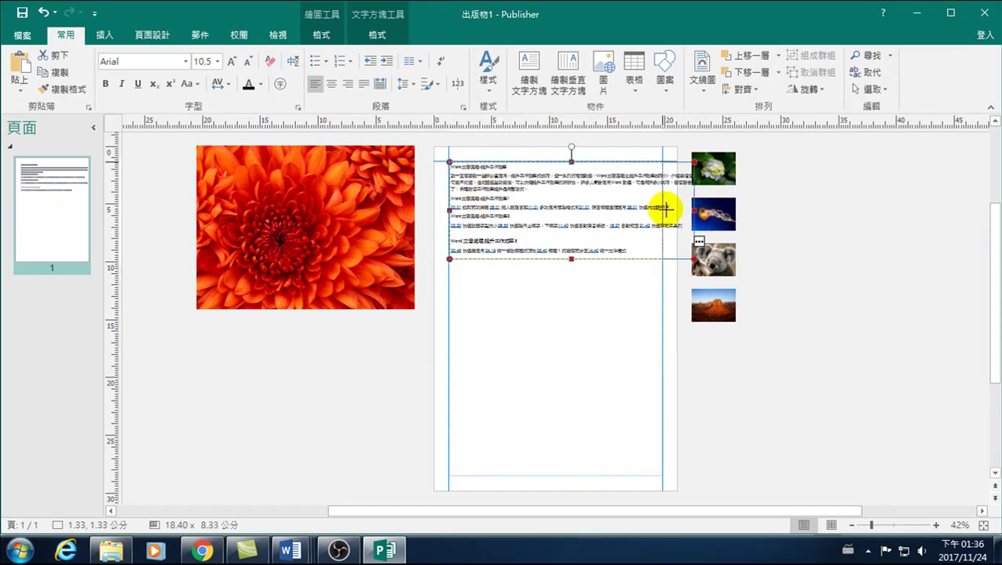
pyautogui.moveTo(665, 208); pyautogui.dragTo(662, 211)
pyautogui.moveTo(552, 265); pyautogui.dragTo(551, 479)
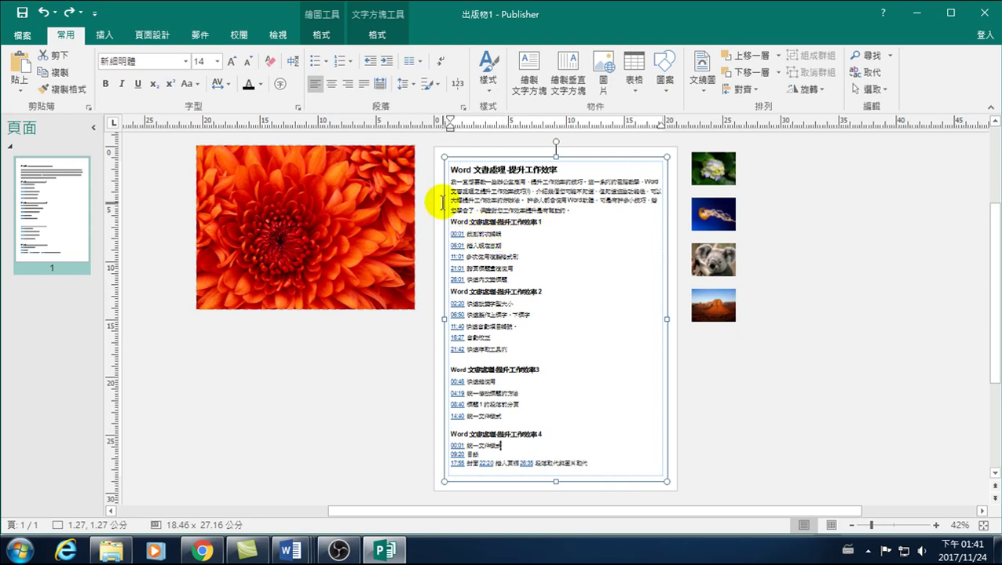
# - Shrink the chrysanthemum photo from its corner, then stretch it wider to 18.96 × 10.98 cm
pyautogui.click(374, 189)
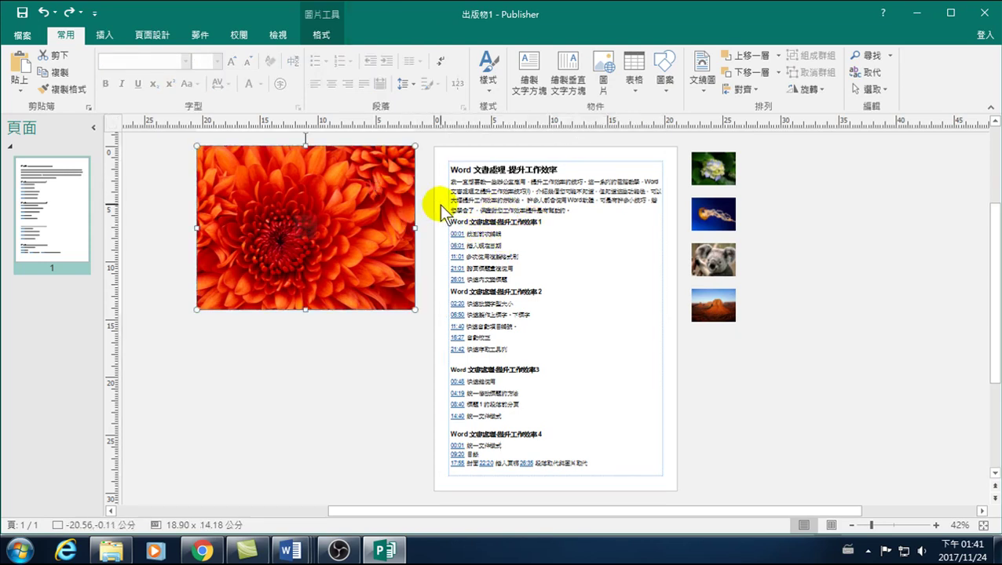
pyautogui.moveTo(375, 182)
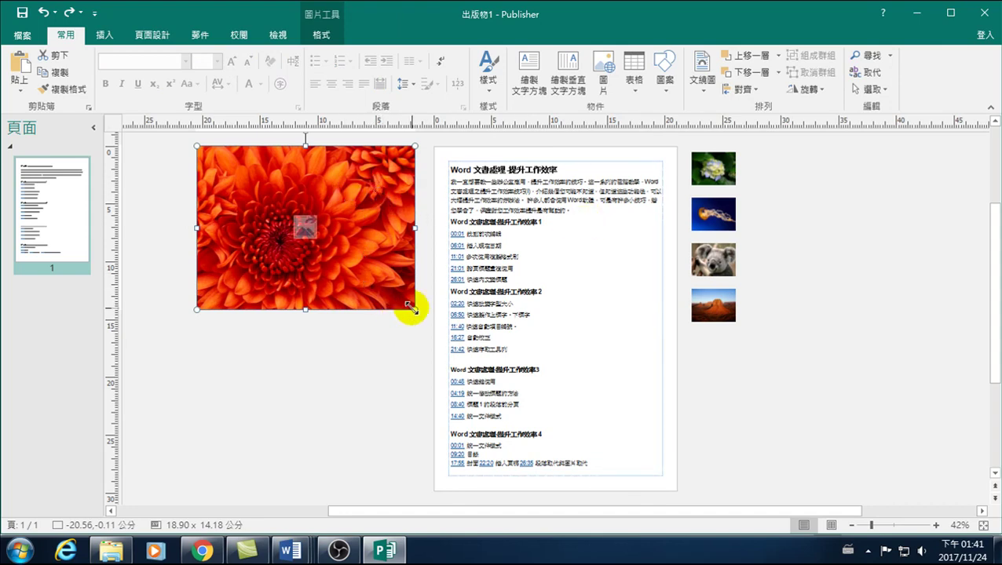
pyautogui.moveTo(412, 310); pyautogui.dragTo(362, 260)
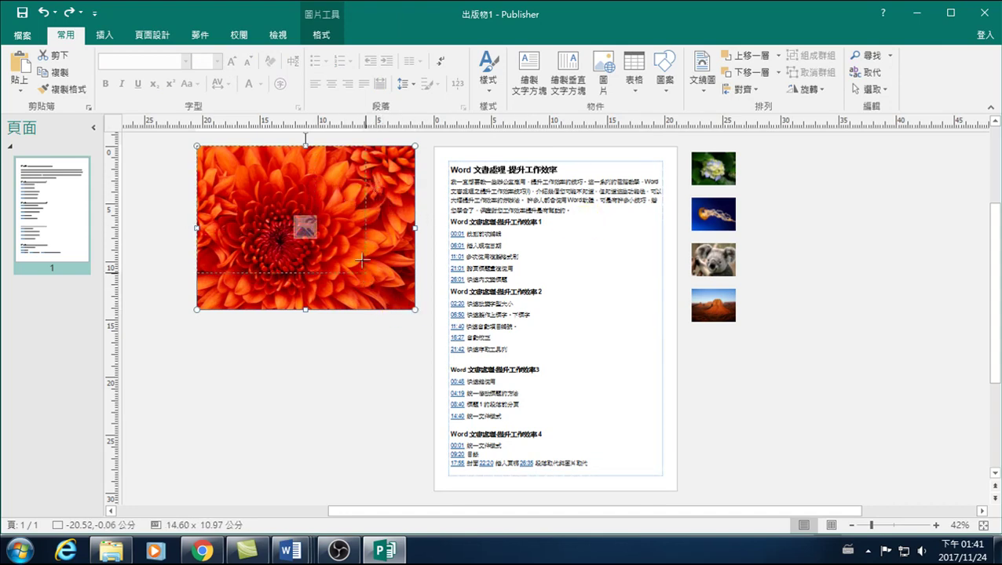
pyautogui.moveTo(367, 207); pyautogui.dragTo(417, 208)
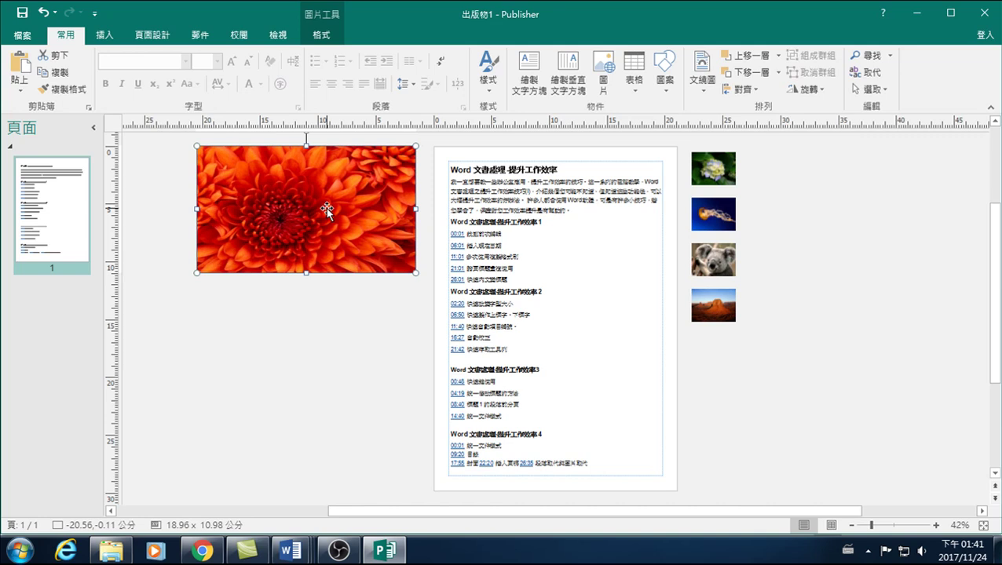
pyautogui.moveTo(310, 200)
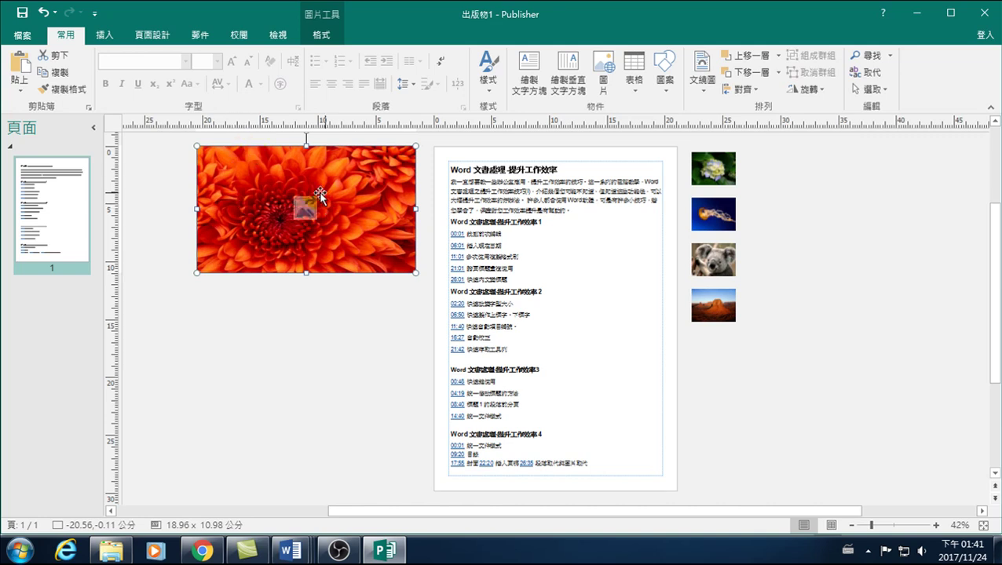
pyautogui.click(325, 33)
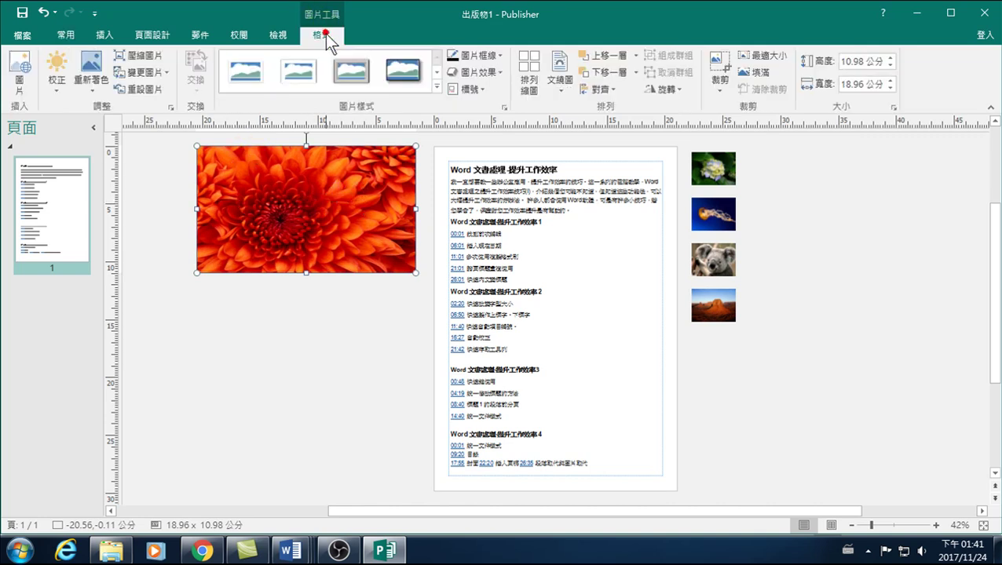
# - Reset the chrysanthemum to original size, then enlarge the hydrangea and move it beside the thumbnails
pyautogui.click(150, 90)
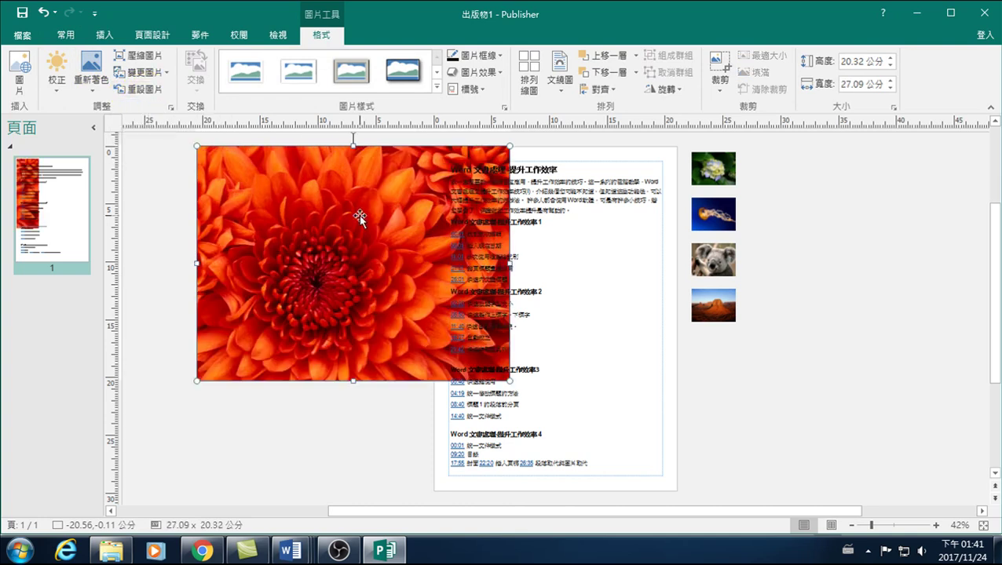
pyautogui.click(788, 192)
pyautogui.click(719, 170)
pyautogui.moveTo(736, 182)
pyautogui.mouseDown()
pyautogui.moveTo(853, 223)
pyautogui.moveTo(881, 296)
pyautogui.mouseUp()
pyautogui.moveTo(786, 201); pyautogui.dragTo(858, 284)
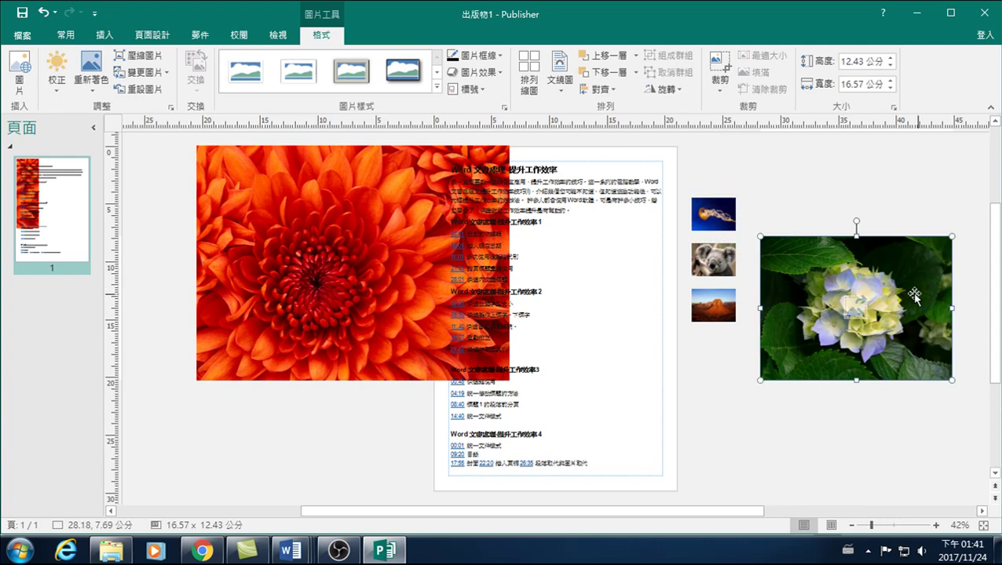
# - Reset the hydrangea and jellyfish pictures to their full 27.09 × 20.32 cm size
pyautogui.moveTo(951, 307); pyautogui.dragTo(862, 325)
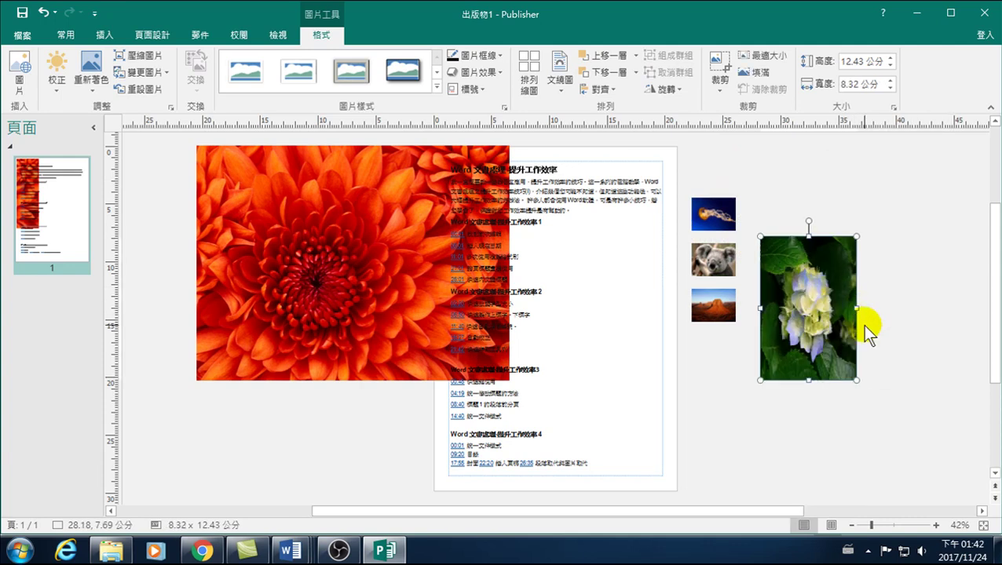
pyautogui.click(140, 89)
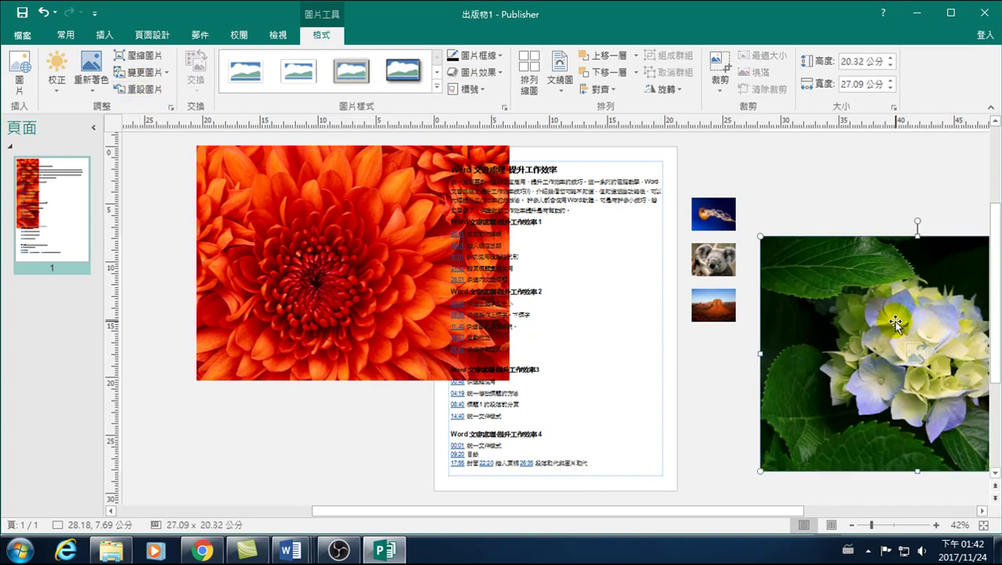
pyautogui.click(716, 213)
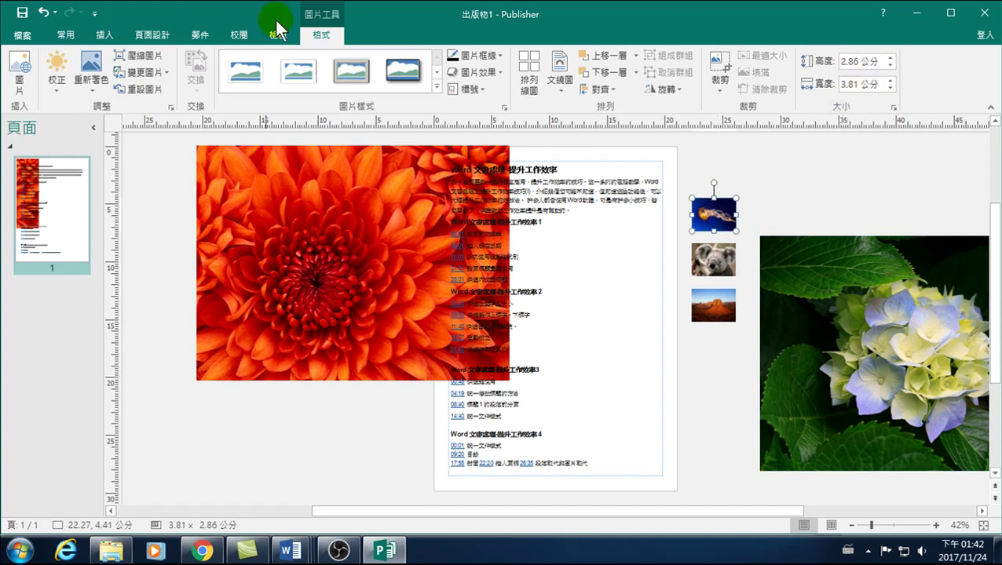
pyautogui.click(141, 89)
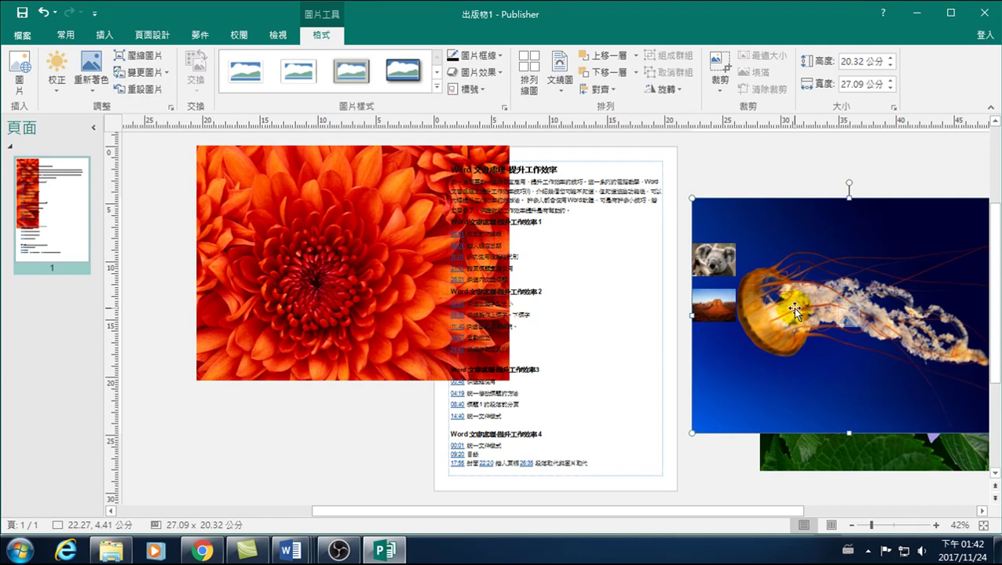
# - Undo the hydrangea and jellyfish enlargements, then move the chrysanthemum left and shrink it to 21.42 × 16.07 cm
pyautogui.click(44, 12)
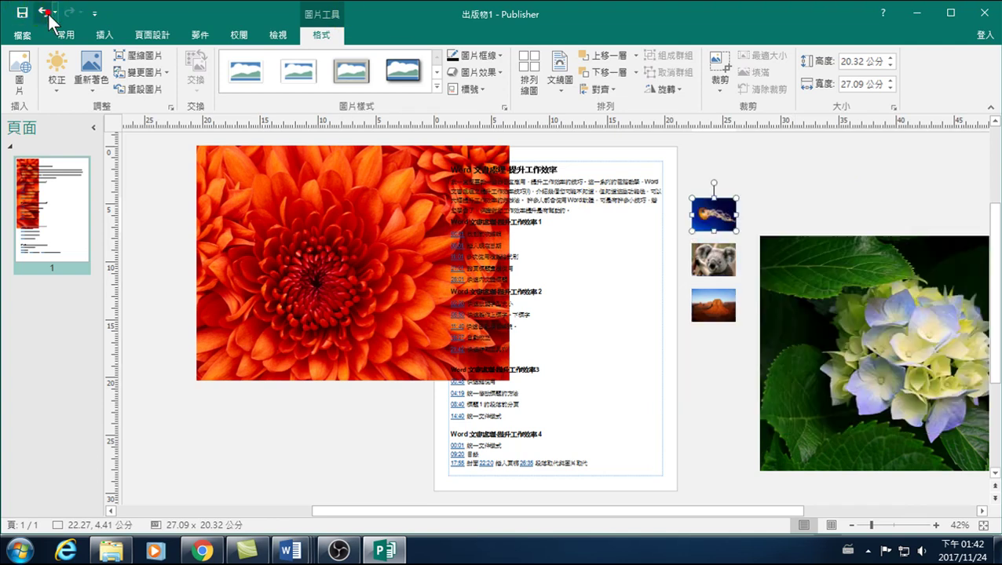
pyautogui.click(45, 13)
pyautogui.click(45, 12)
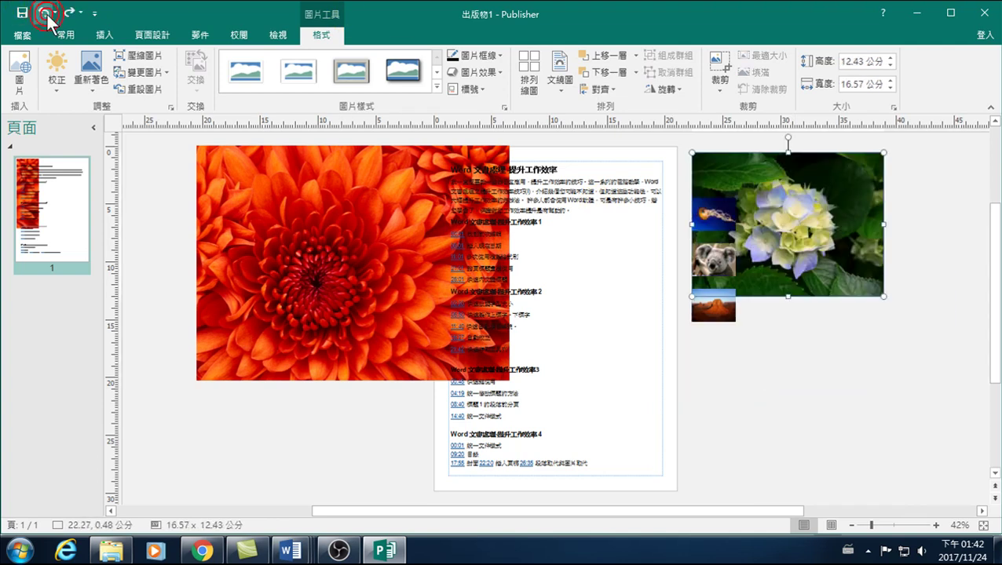
pyautogui.click(44, 13)
pyautogui.moveTo(320, 272)
pyautogui.mouseDown()
pyautogui.moveTo(224, 285)
pyautogui.moveTo(291, 272)
pyautogui.mouseUp()
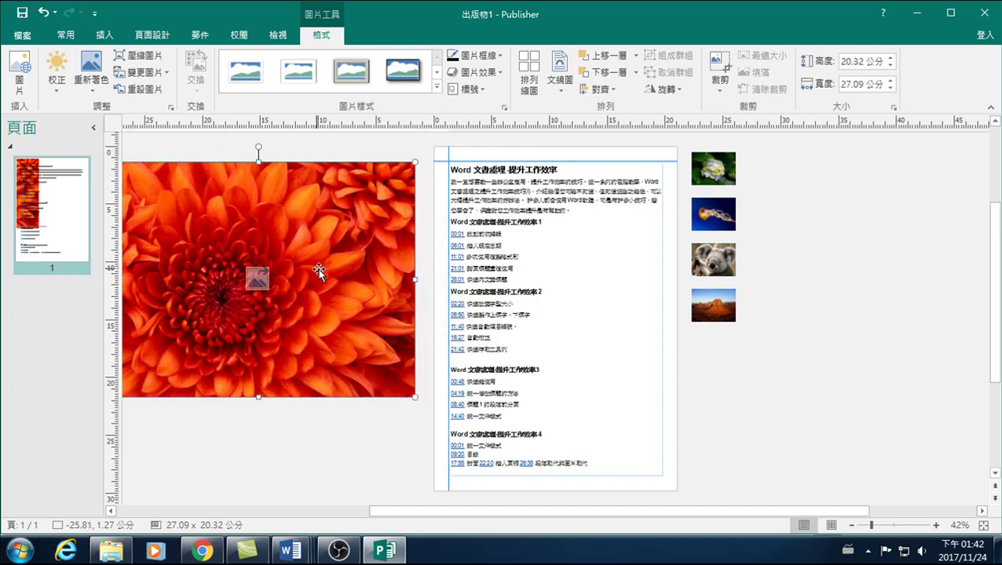
pyautogui.moveTo(449, 397); pyautogui.dragTo(384, 348)
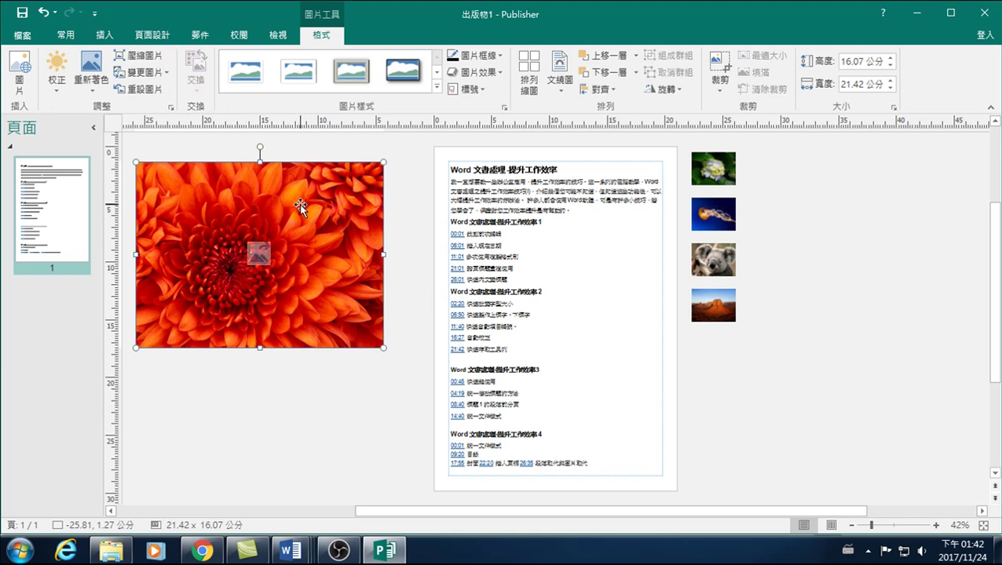
pyautogui.click(141, 89)
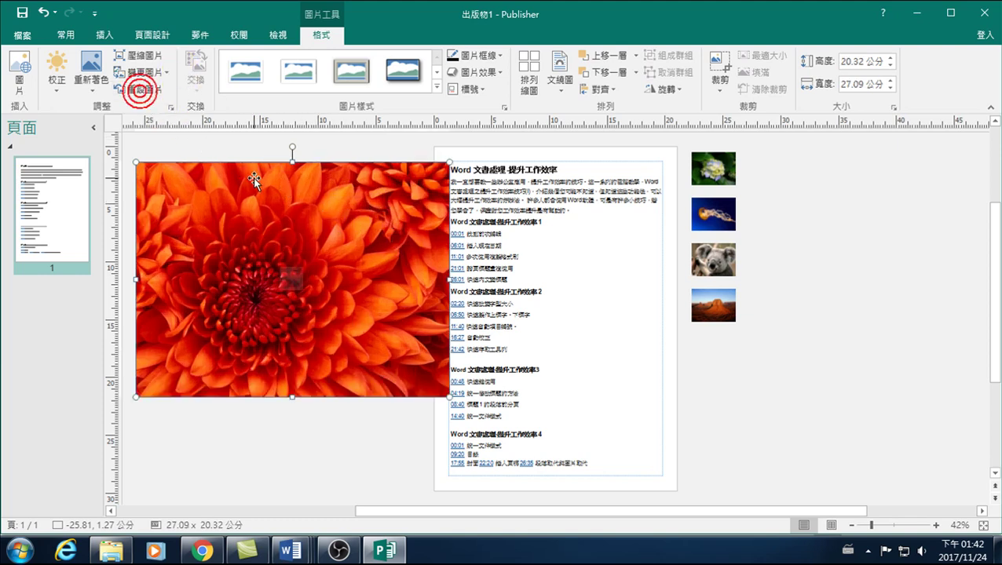
pyautogui.moveTo(332, 212)
pyautogui.mouseDown()
pyautogui.moveTo(520, 233)
pyautogui.moveTo(632, 197)
pyautogui.mouseUp()
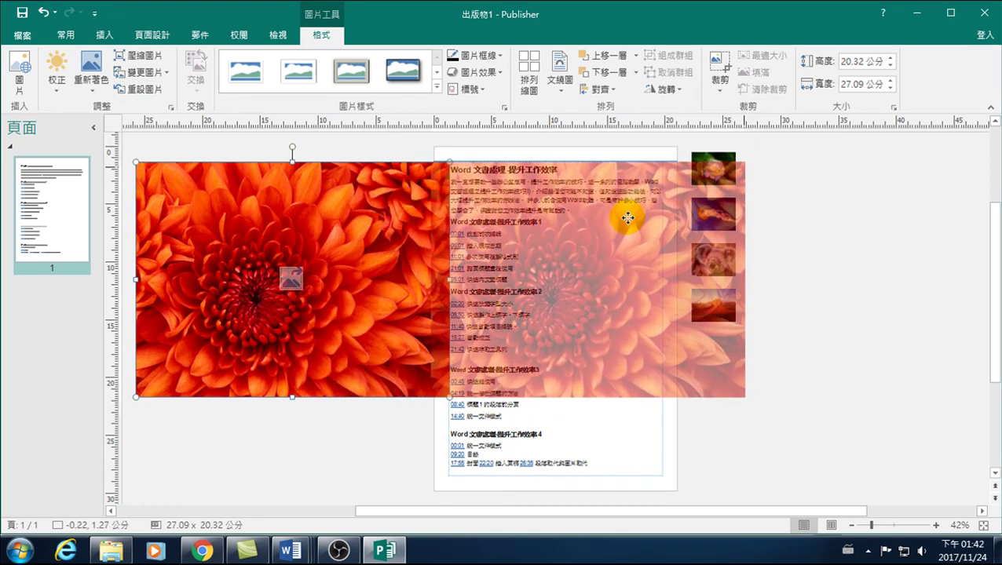
pyautogui.moveTo(632, 196); pyautogui.dragTo(627, 222)
pyautogui.moveTo(442, 197); pyautogui.dragTo(444, 170)
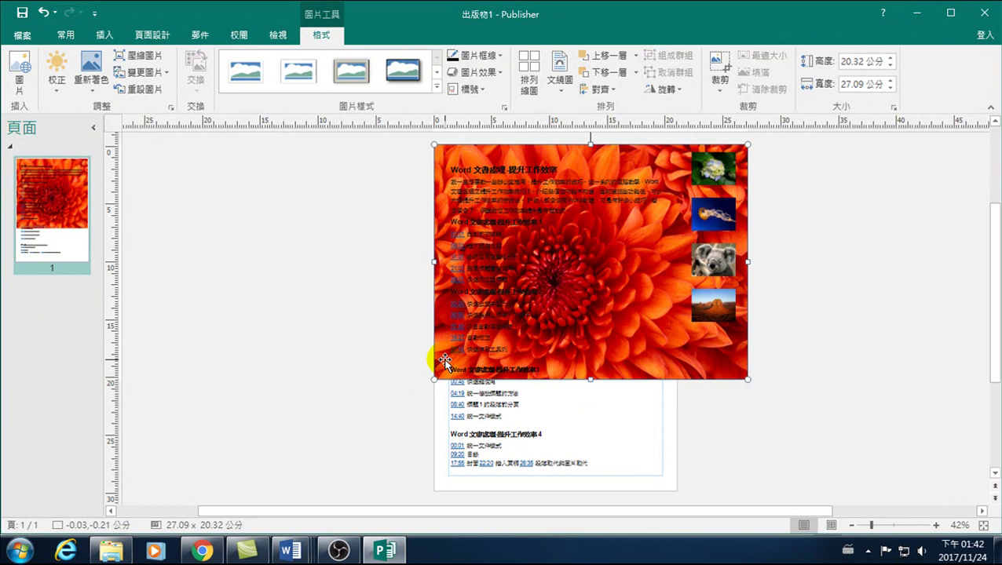
pyautogui.moveTo(456, 155); pyautogui.dragTo(161, 160)
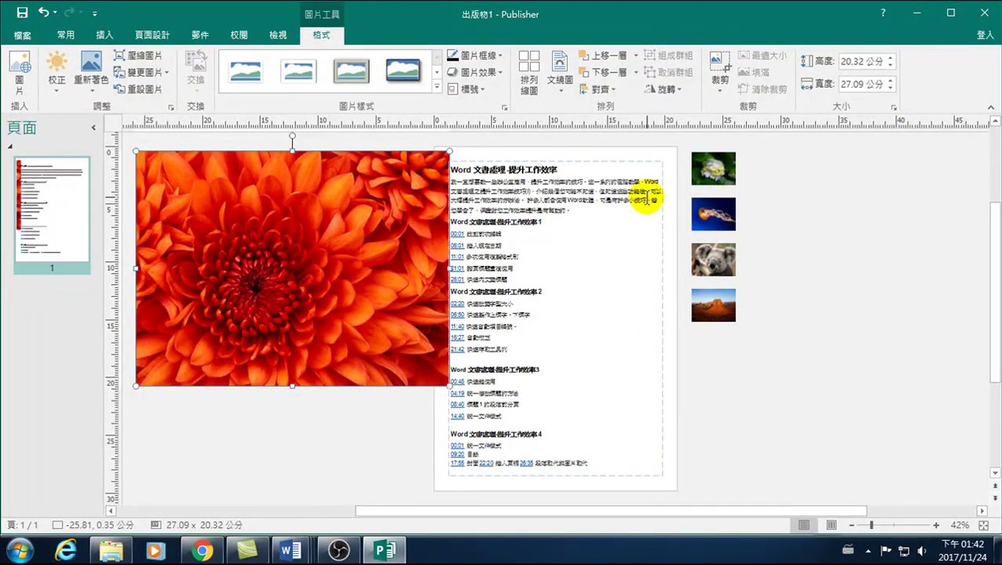
# - Try tiling the chrysanthemum as the page background, then undo the tiling
pyautogui.rightClick(270, 190)
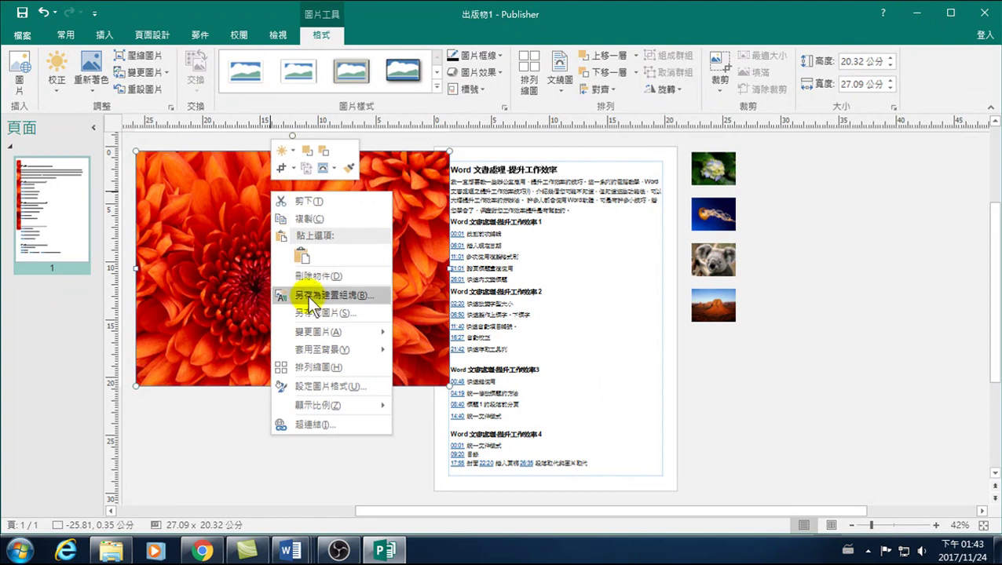
pyautogui.moveTo(309, 350)
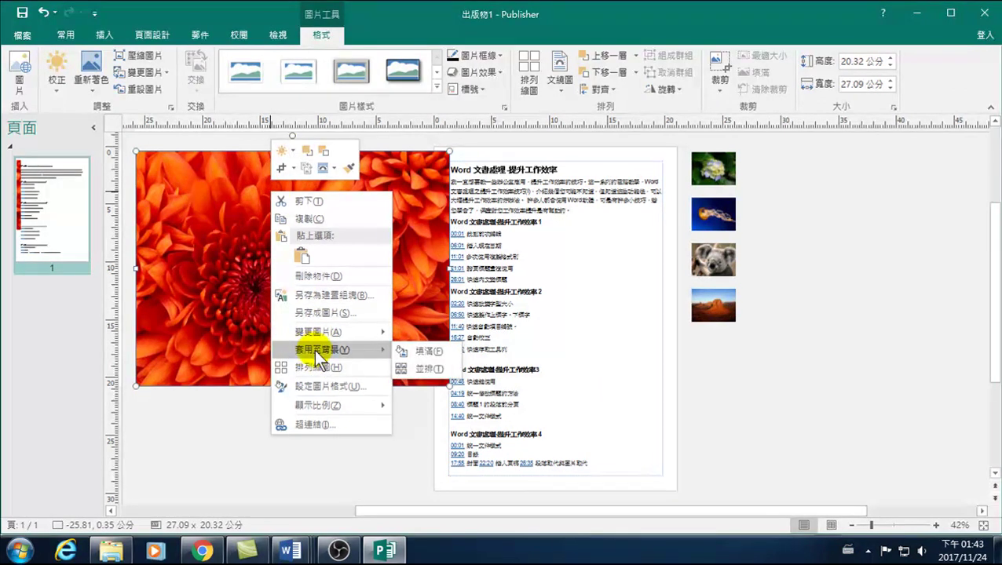
pyautogui.click(428, 370)
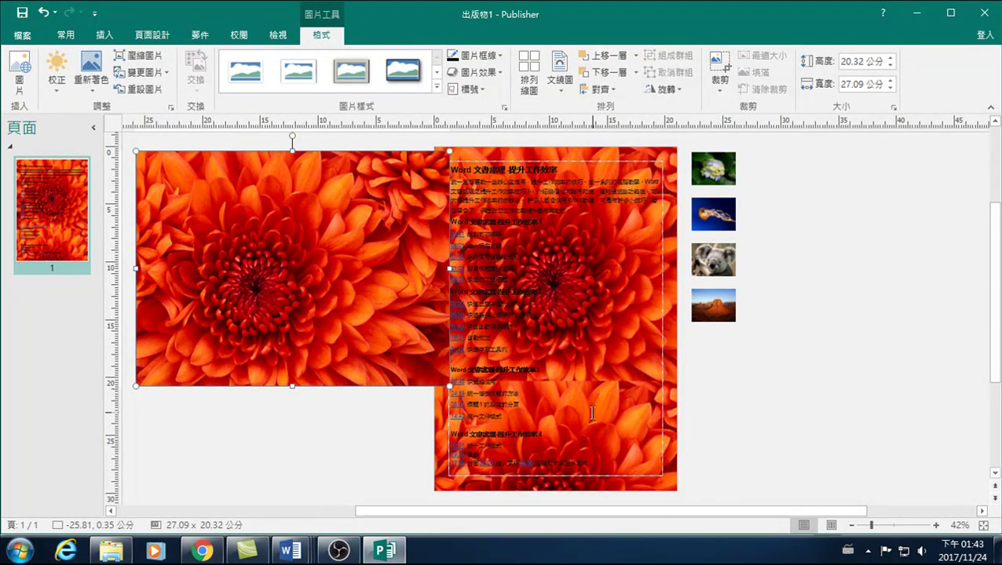
pyautogui.click(763, 392)
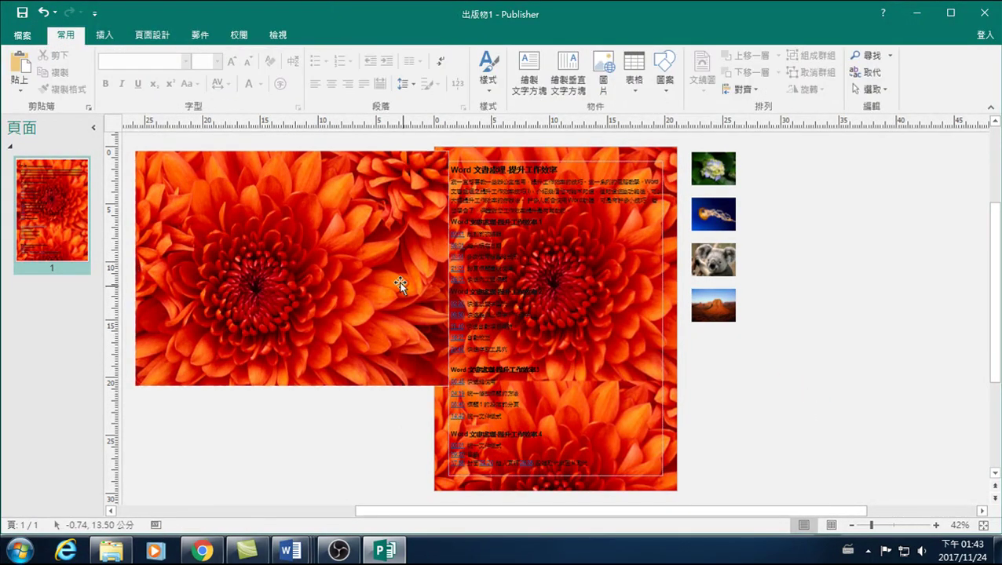
pyautogui.moveTo(375, 198); pyautogui.dragTo(306, 201)
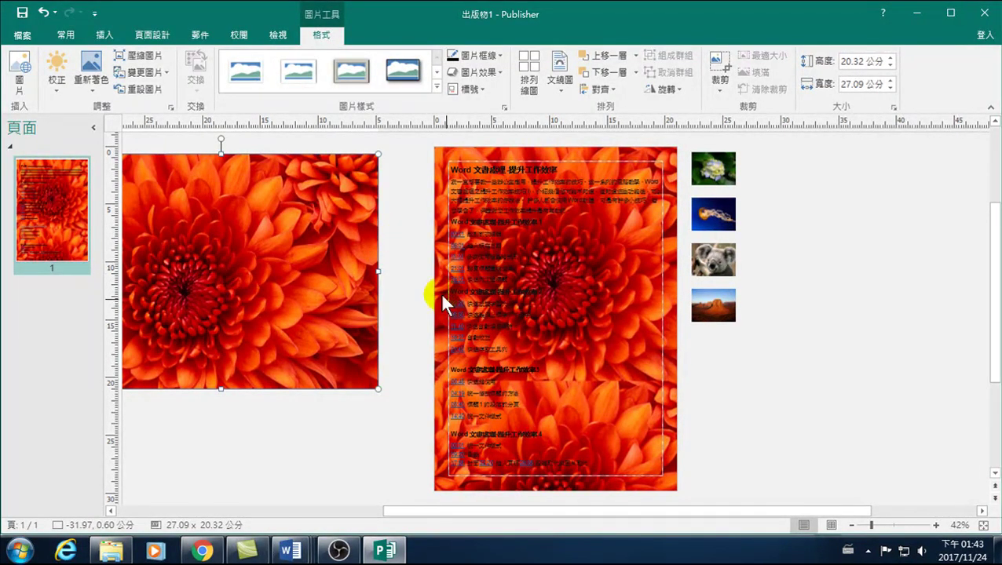
pyautogui.click(45, 13)
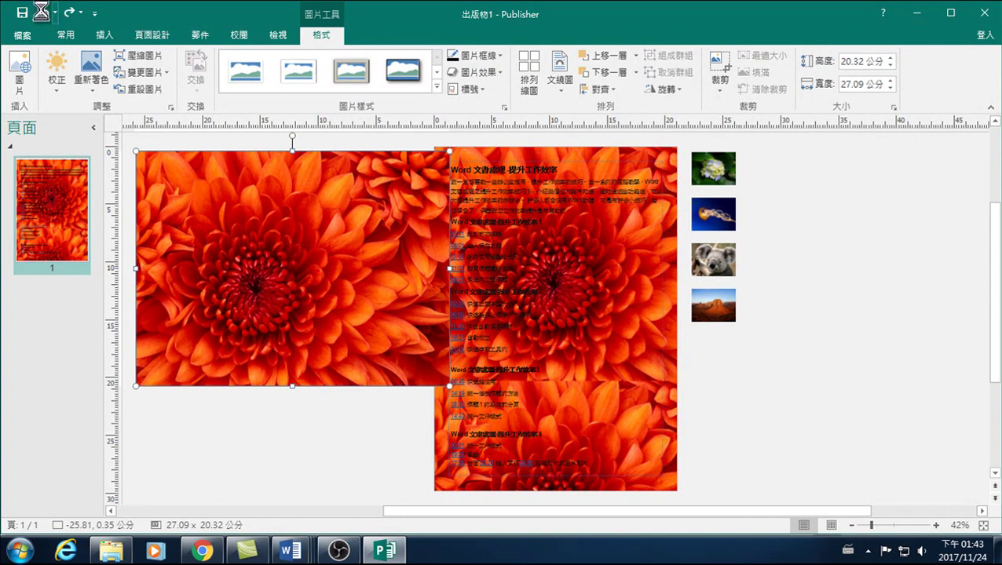
pyautogui.click(45, 13)
# - Fill the page background with the chrysanthemum and move the loose picture off the page's left side
pyautogui.rightClick(232, 179)
pyautogui.moveTo(274, 338)
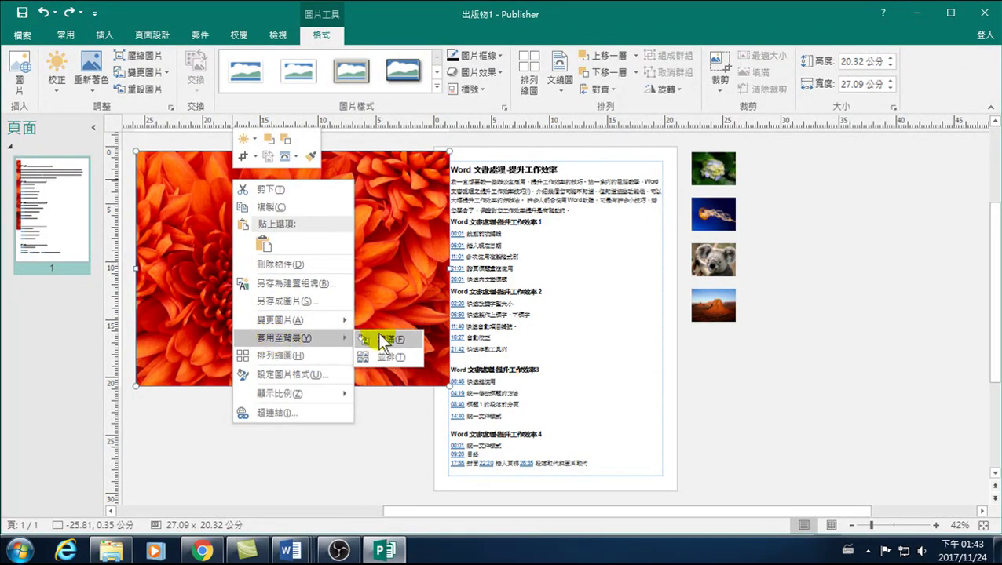
pyautogui.click(377, 339)
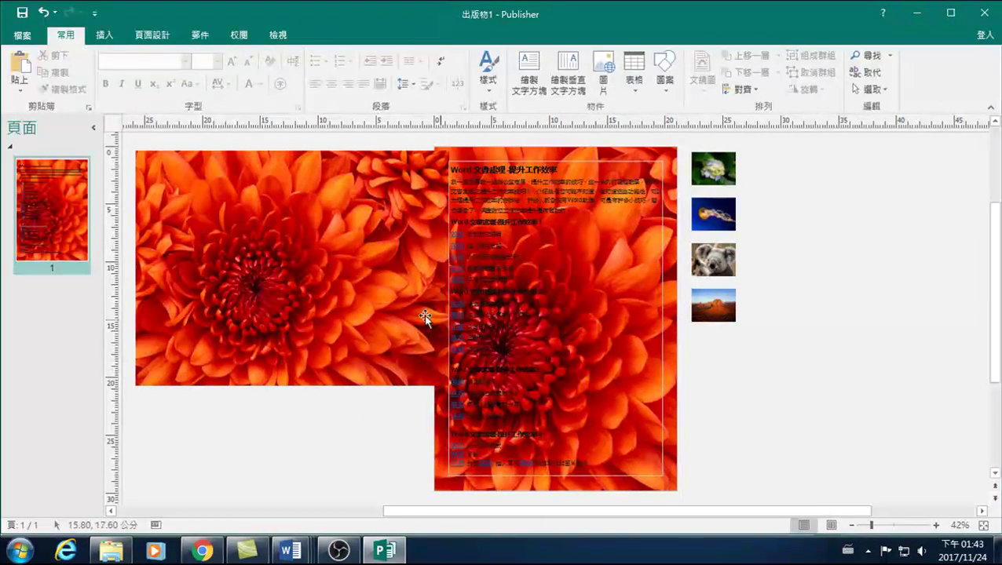
pyautogui.moveTo(369, 260); pyautogui.dragTo(304, 282)
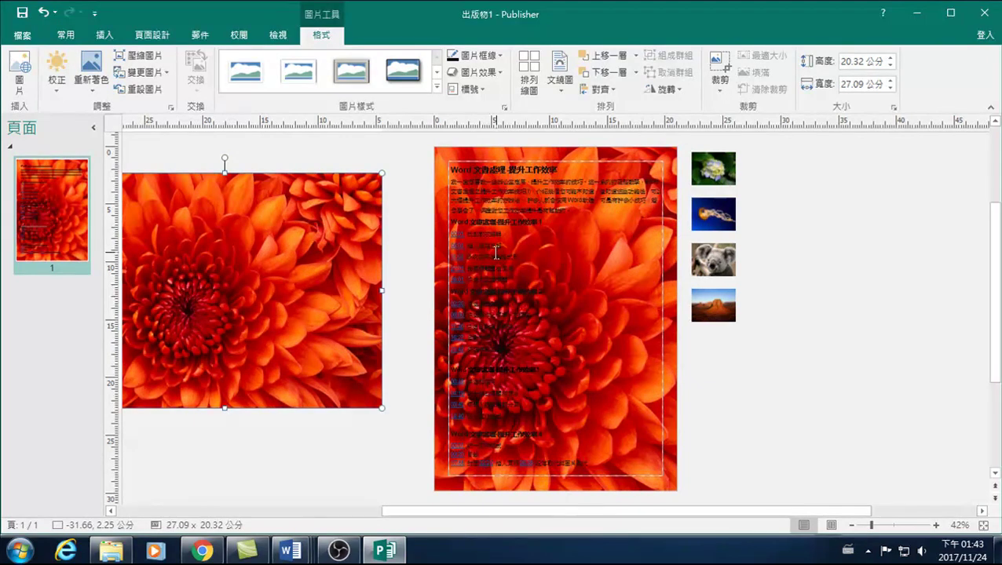
# - Reposition the loose flower photo at the upper left beside the page, level with its top edge
pyautogui.moveTo(354, 284)
pyautogui.mouseDown()
pyautogui.moveTo(596, 341)
pyautogui.moveTo(624, 329)
pyautogui.mouseUp()
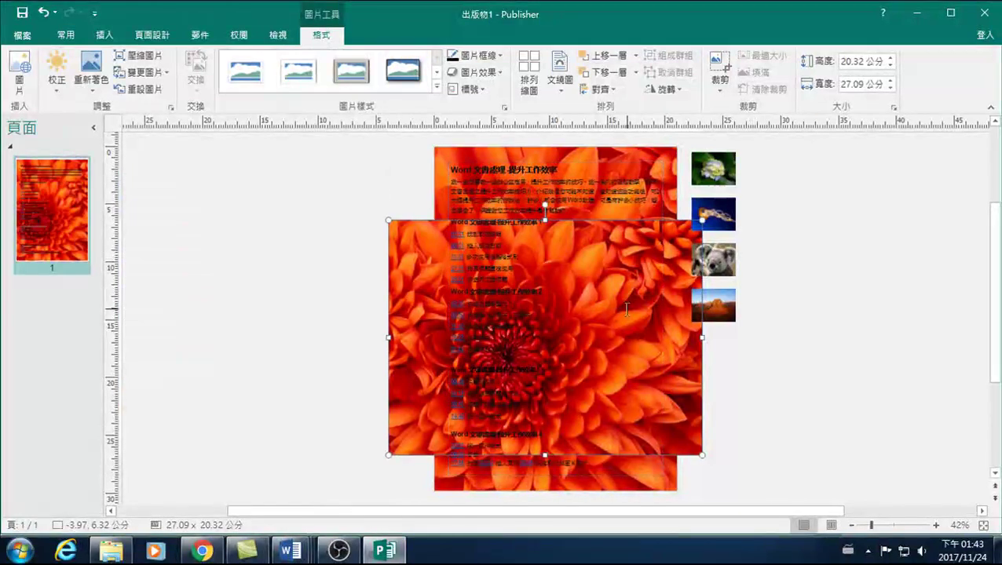
pyautogui.moveTo(586, 363); pyautogui.dragTo(400, 278)
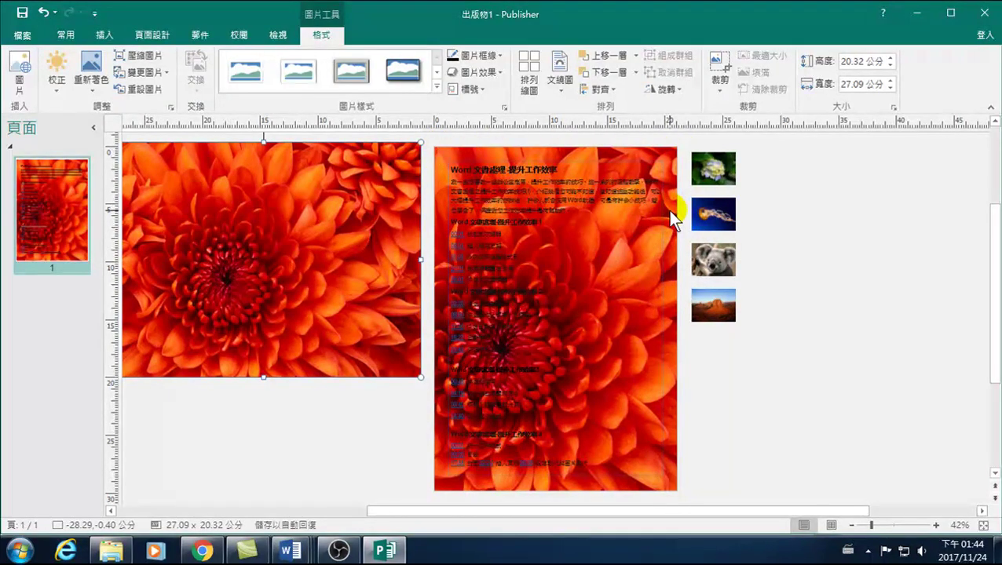
# - Draw an 18.56 × 27.28 cm rectangle over the text area, straddling the page's left edge
pyautogui.click(104, 35)
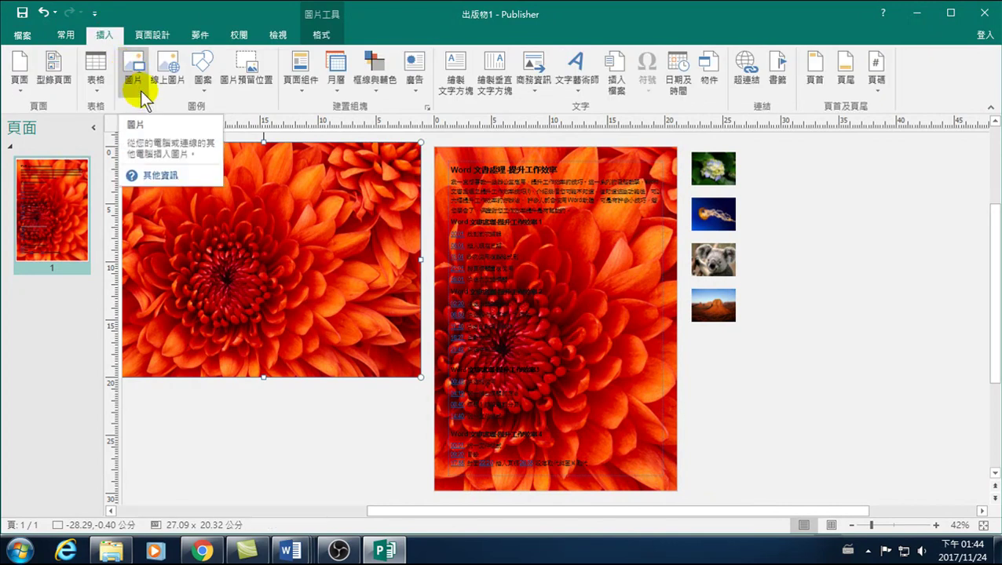
pyautogui.click(201, 66)
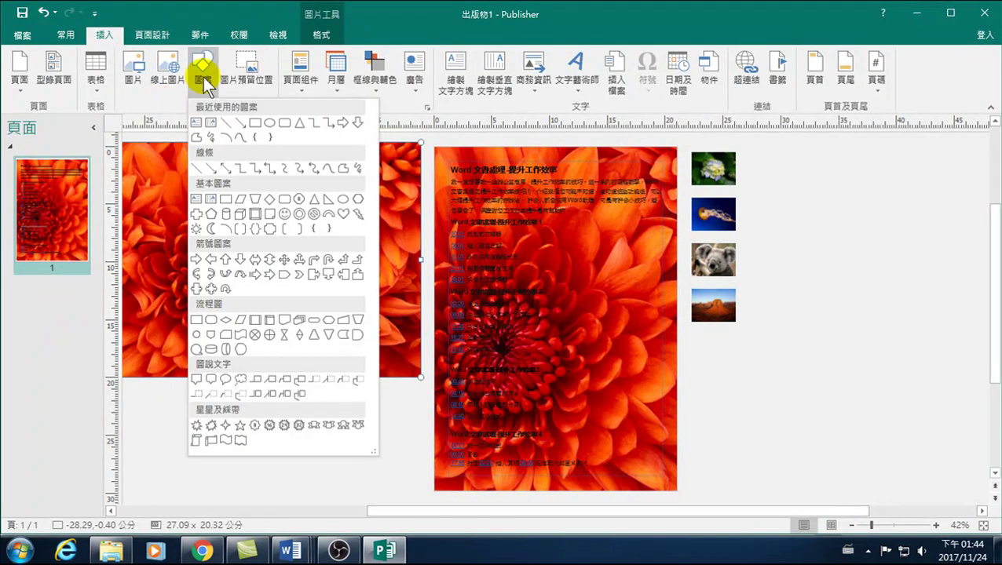
pyautogui.click(254, 124)
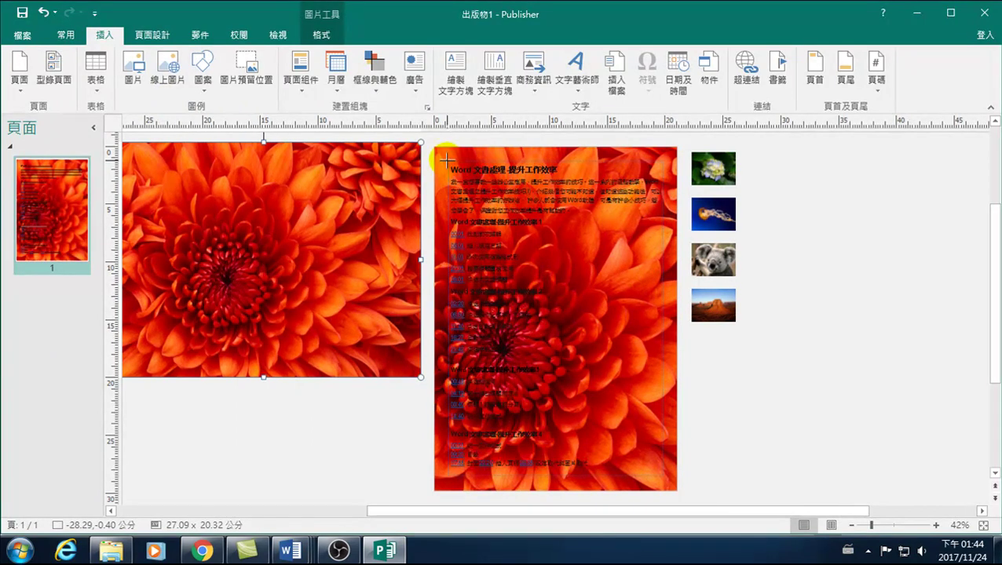
pyautogui.moveTo(447, 160); pyautogui.dragTo(662, 476)
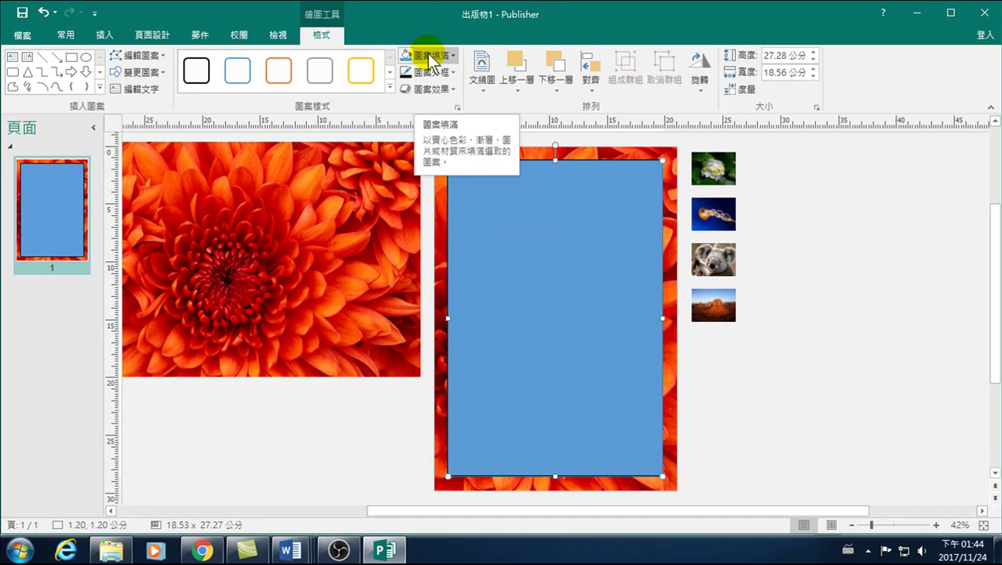
pyautogui.moveTo(554, 241); pyautogui.dragTo(470, 243)
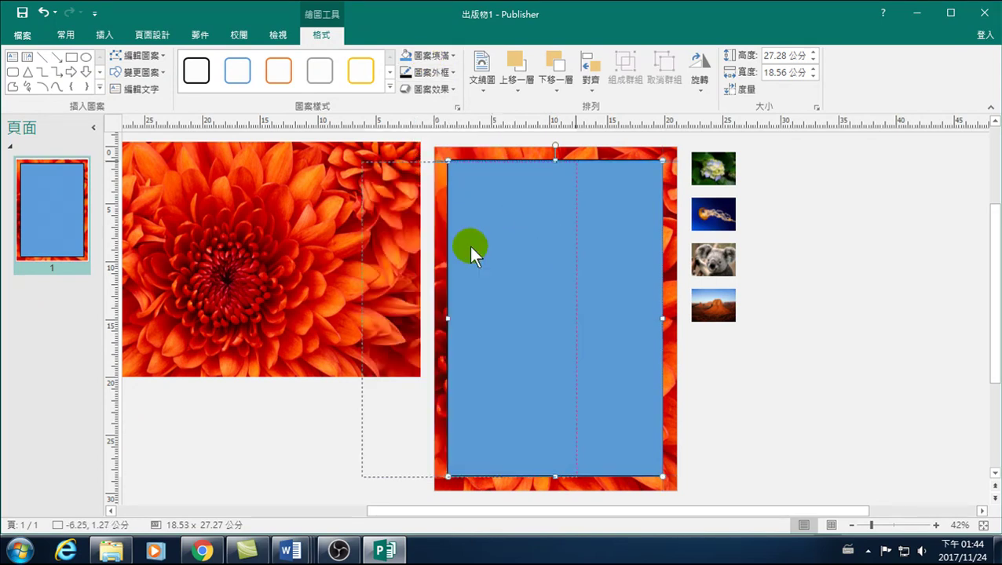
pyautogui.moveTo(517, 271); pyautogui.dragTo(533, 276)
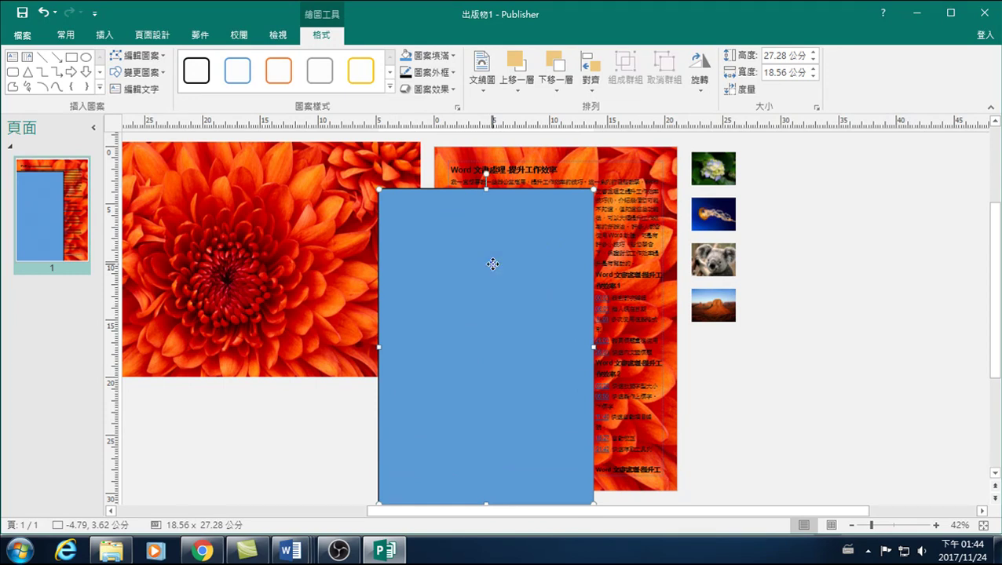
# - Send the blue rectangle backward behind the outline text and keep it straddling the page's left edge
pyautogui.rightClick(492, 266)
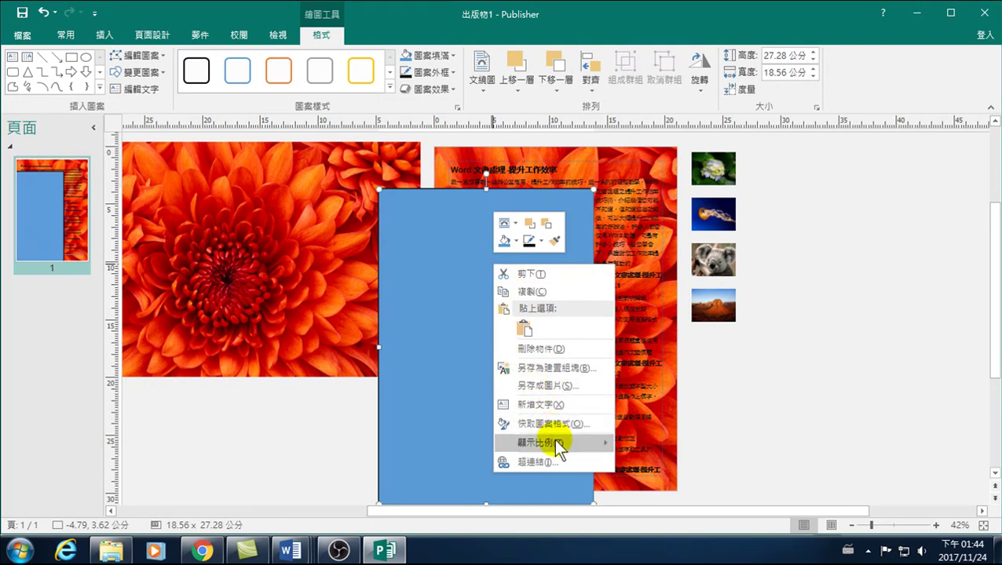
pyautogui.moveTo(555, 439)
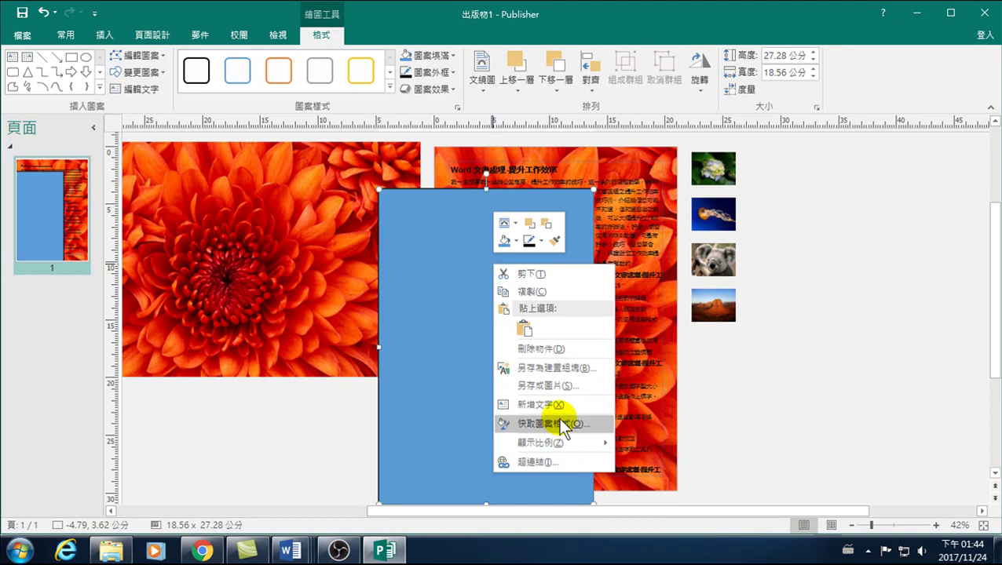
pyautogui.click(765, 402)
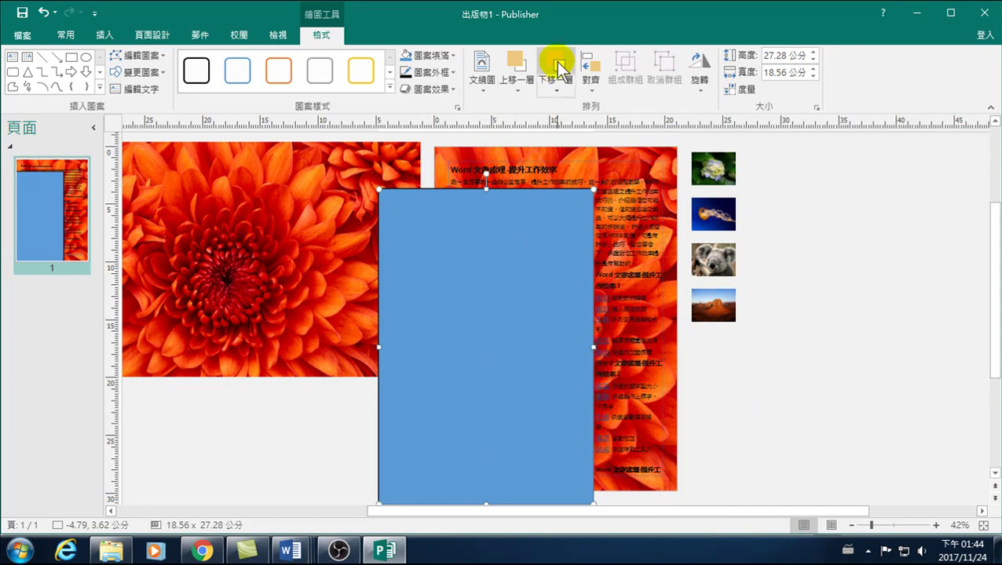
pyautogui.click(557, 65)
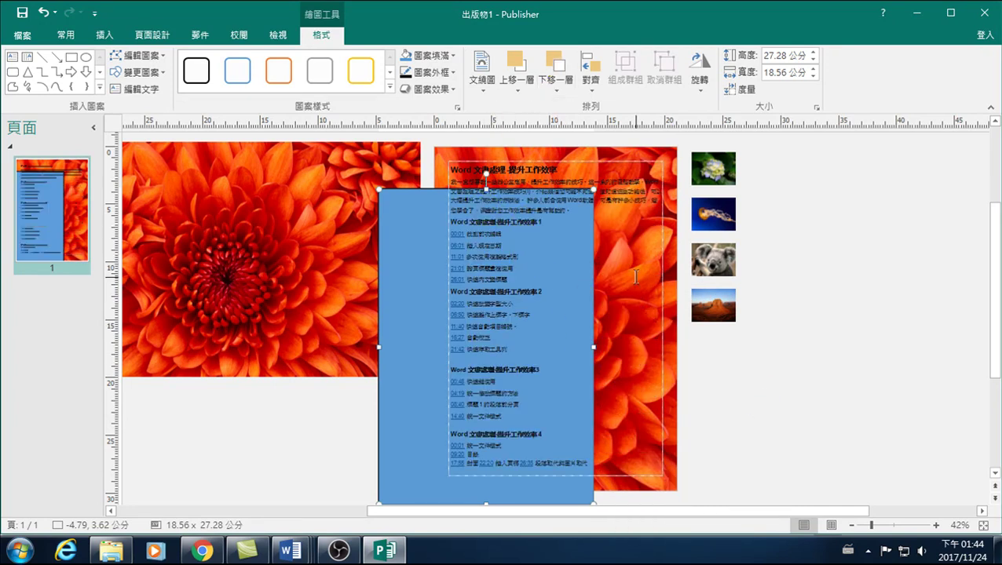
pyautogui.moveTo(420, 377); pyautogui.dragTo(557, 322)
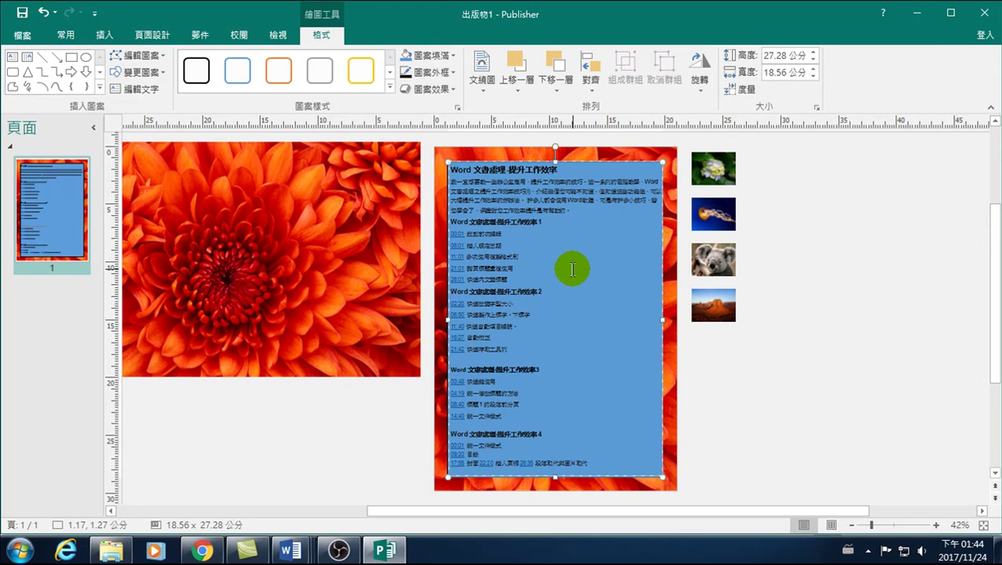
pyautogui.moveTo(556, 398); pyautogui.dragTo(487, 426)
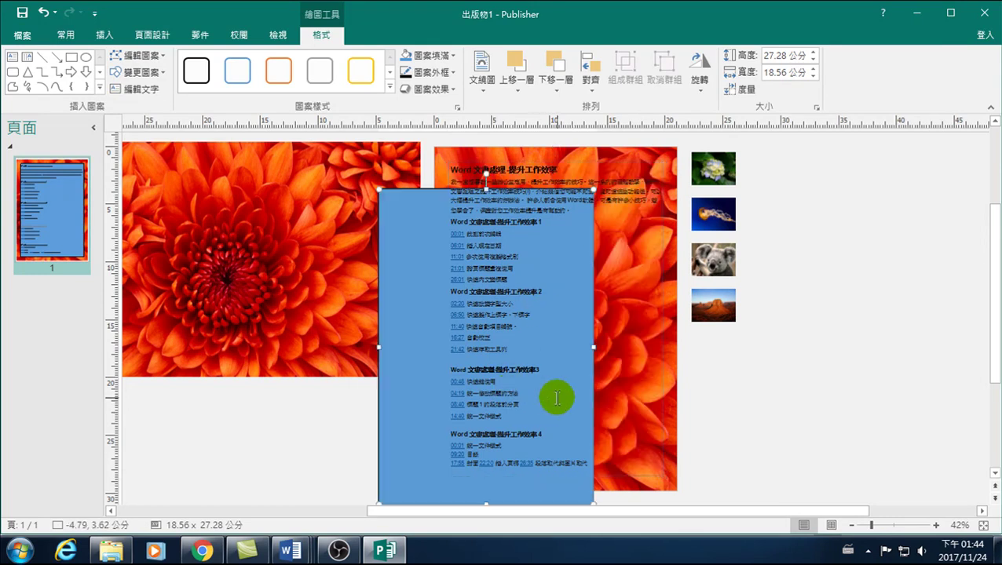
# - Set the rectangle's fill to 75% transparency and align it with the text box
pyautogui.rightClick(412, 284)
pyautogui.click(428, 57)
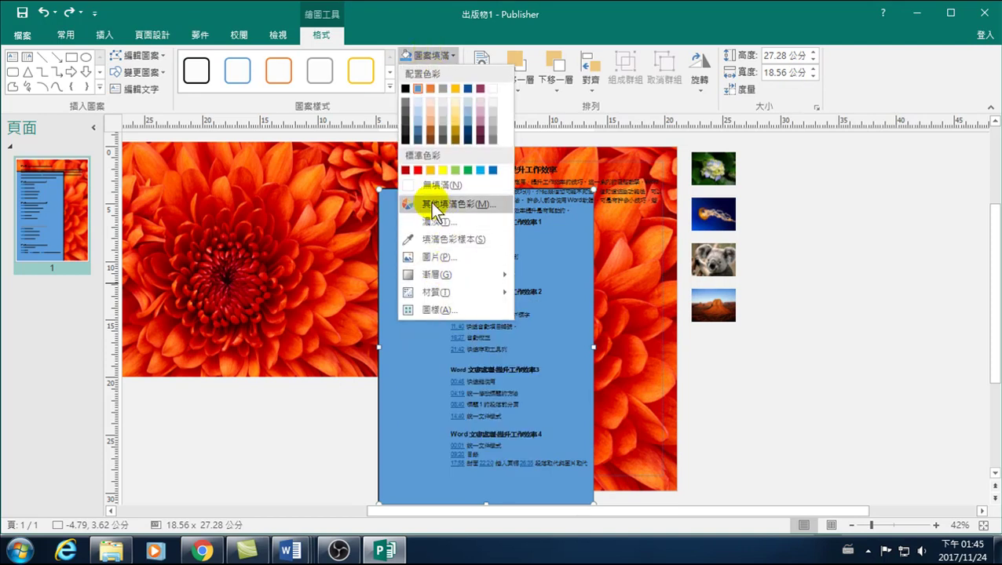
pyautogui.click(454, 204)
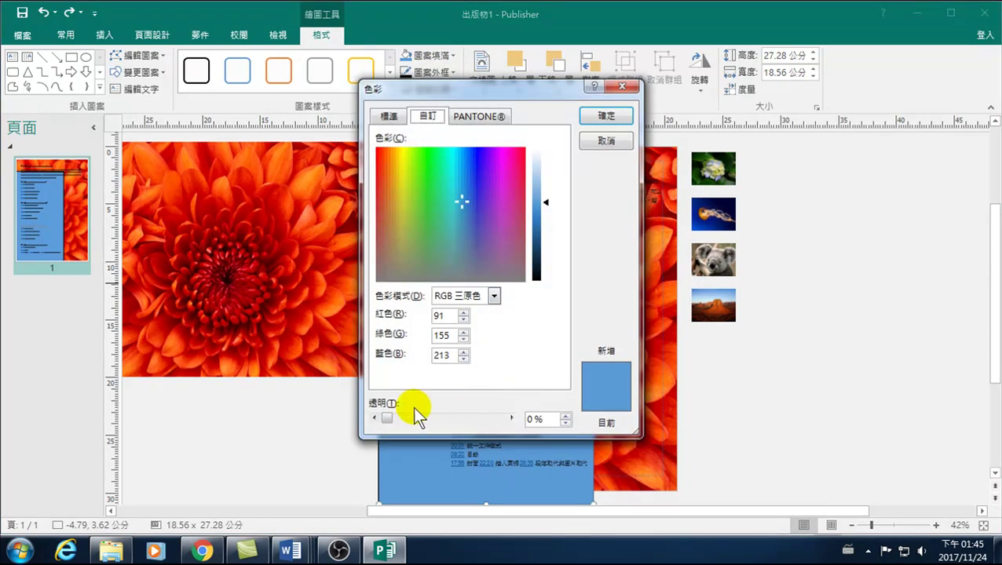
pyautogui.moveTo(389, 416); pyautogui.dragTo(475, 420)
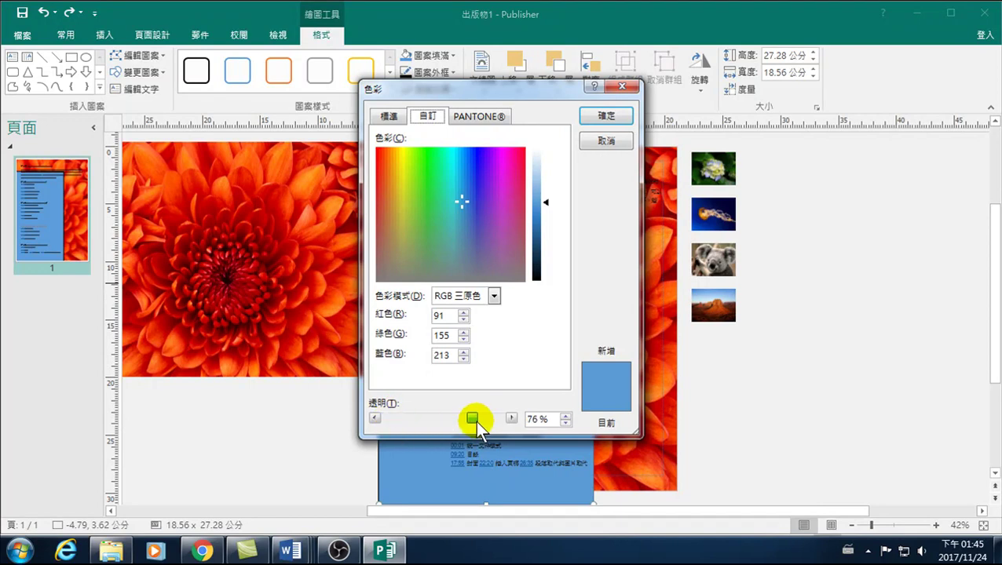
pyautogui.click(603, 114)
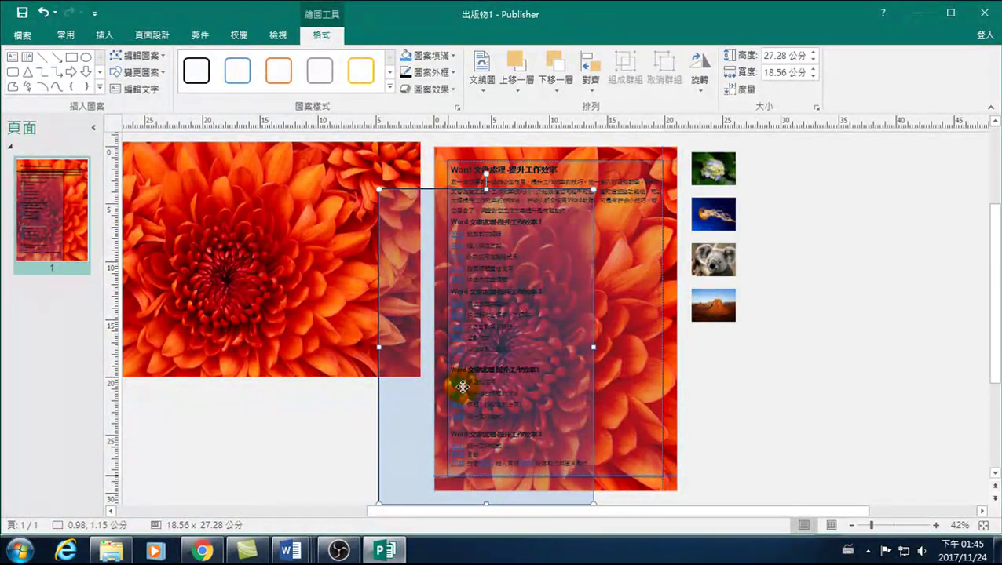
pyautogui.moveTo(462, 386); pyautogui.dragTo(532, 357)
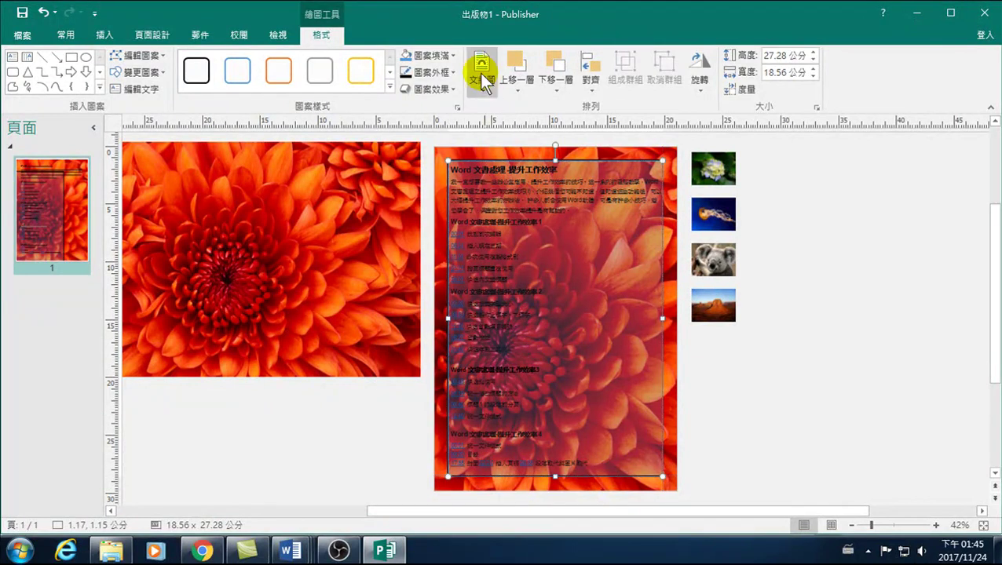
# - Change the rectangle's fill to yellow and lower its transparency to 50%
pyautogui.click(420, 57)
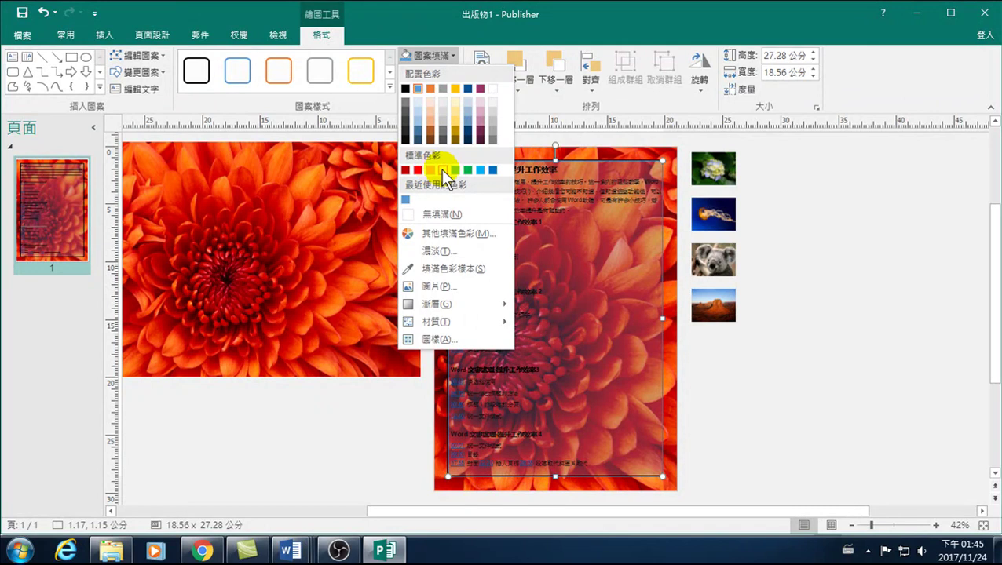
pyautogui.click(441, 169)
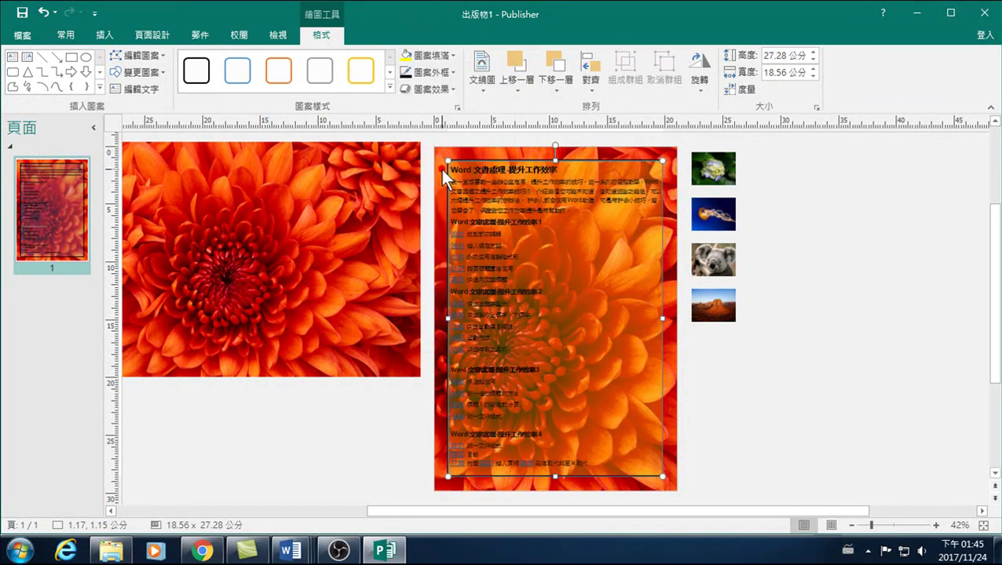
pyautogui.click(428, 59)
pyautogui.click(446, 229)
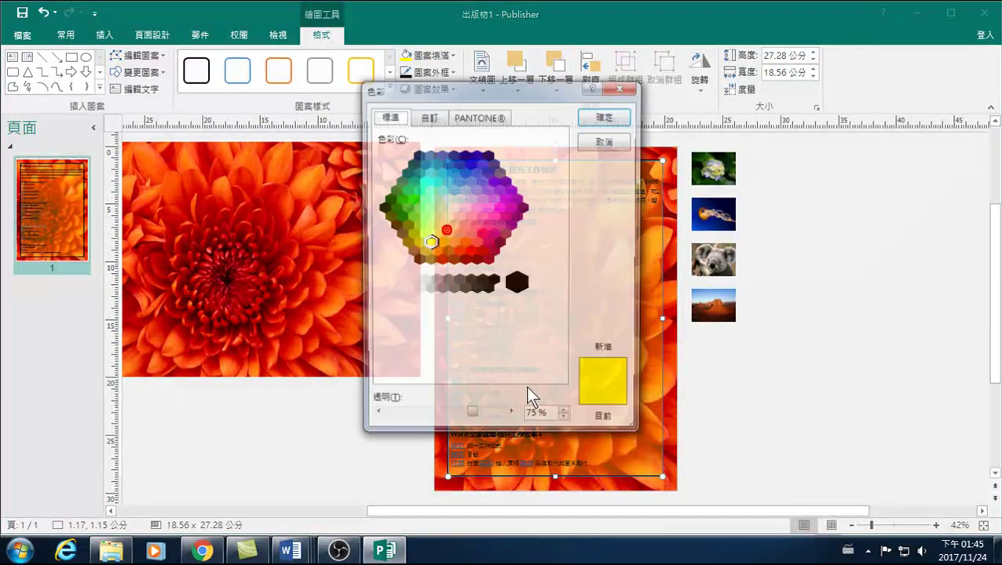
pyautogui.moveTo(471, 424); pyautogui.dragTo(440, 416)
pyautogui.click(603, 114)
pyautogui.click(849, 309)
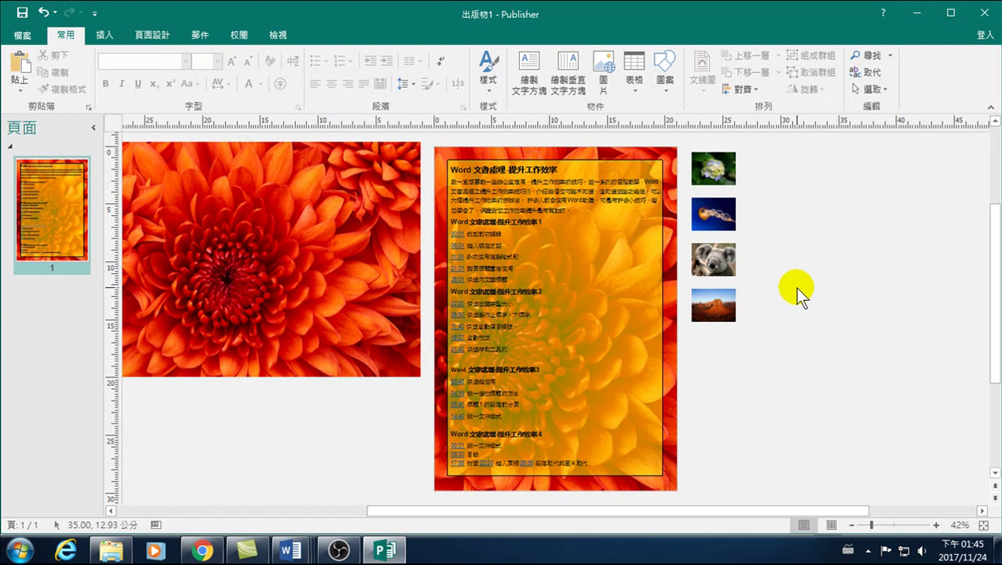
pyautogui.click(661, 283)
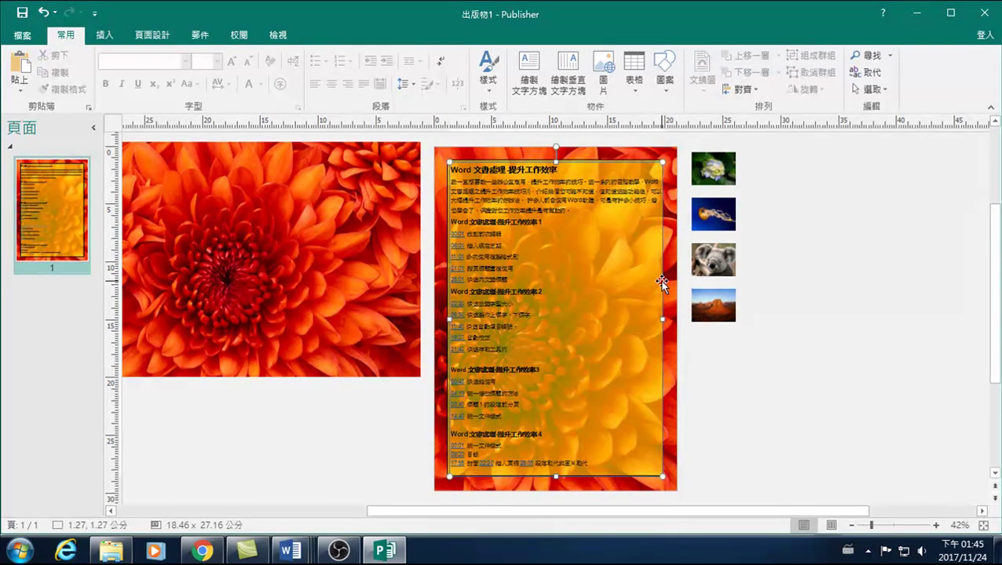
# - Reposition the outline text box so its text reads over the golden translucent panel
pyautogui.moveTo(602, 162); pyautogui.dragTo(612, 253)
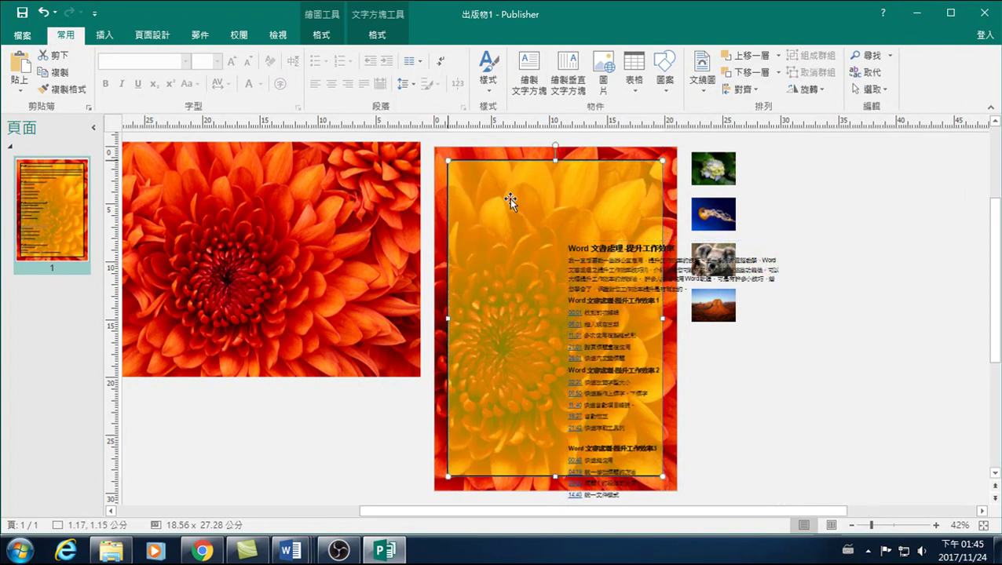
pyautogui.click(456, 172)
pyautogui.click(105, 36)
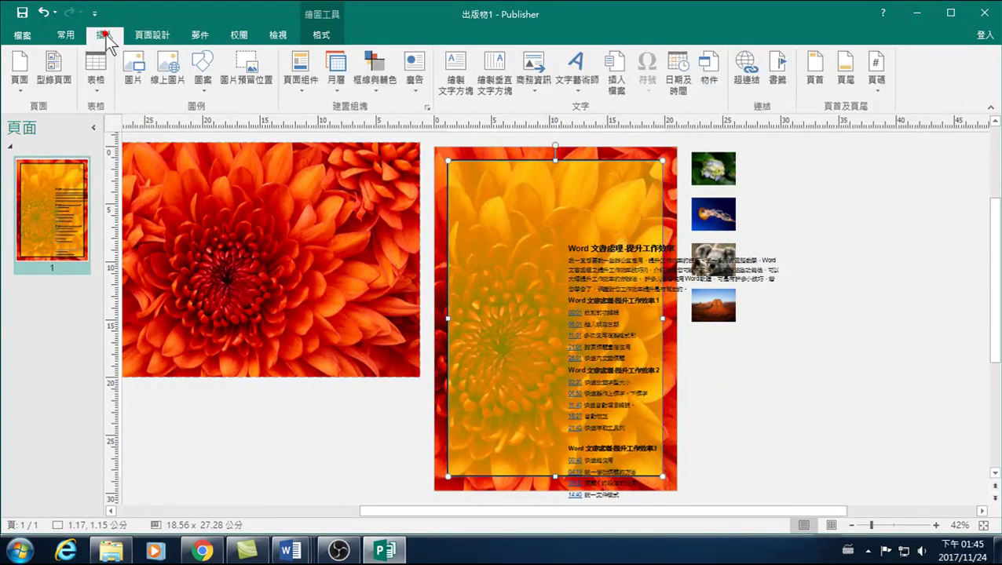
pyautogui.click(199, 69)
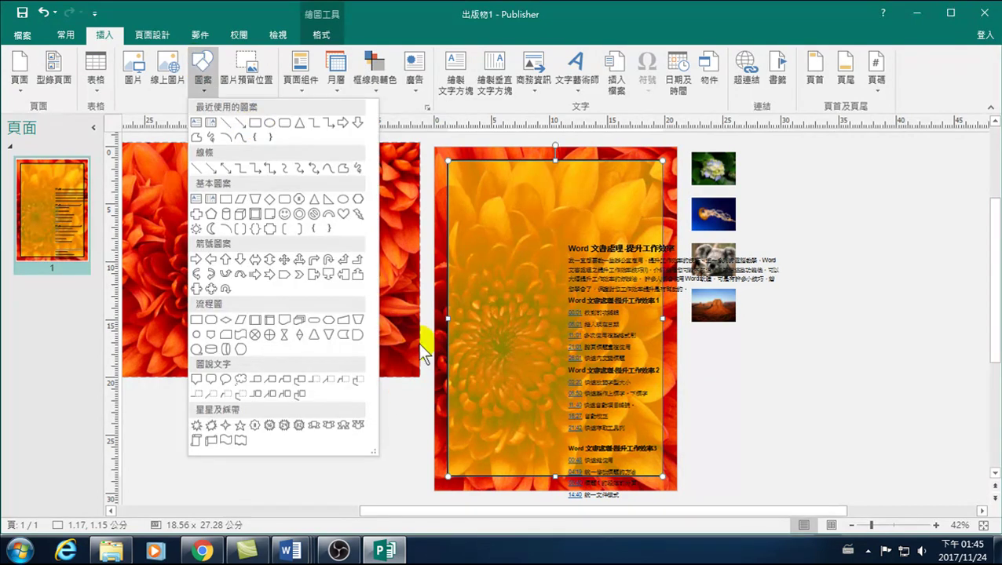
pyautogui.click(405, 439)
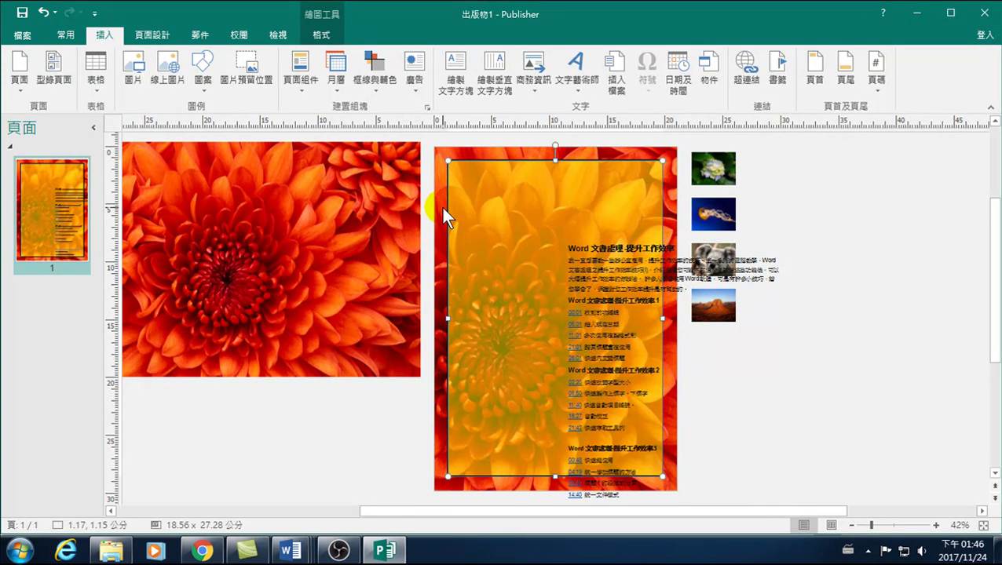
pyautogui.click(595, 261)
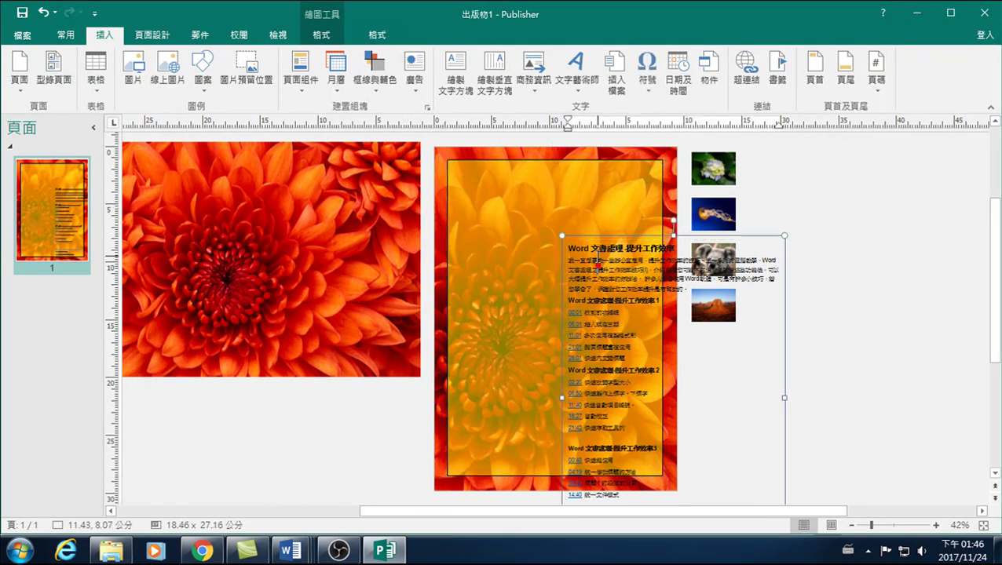
pyautogui.moveTo(596, 235); pyautogui.dragTo(499, 177)
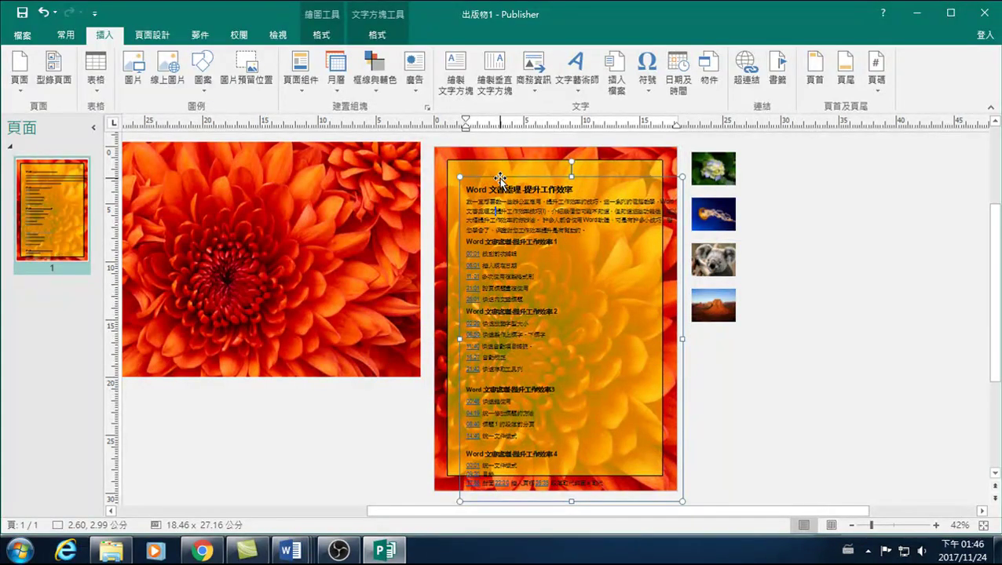